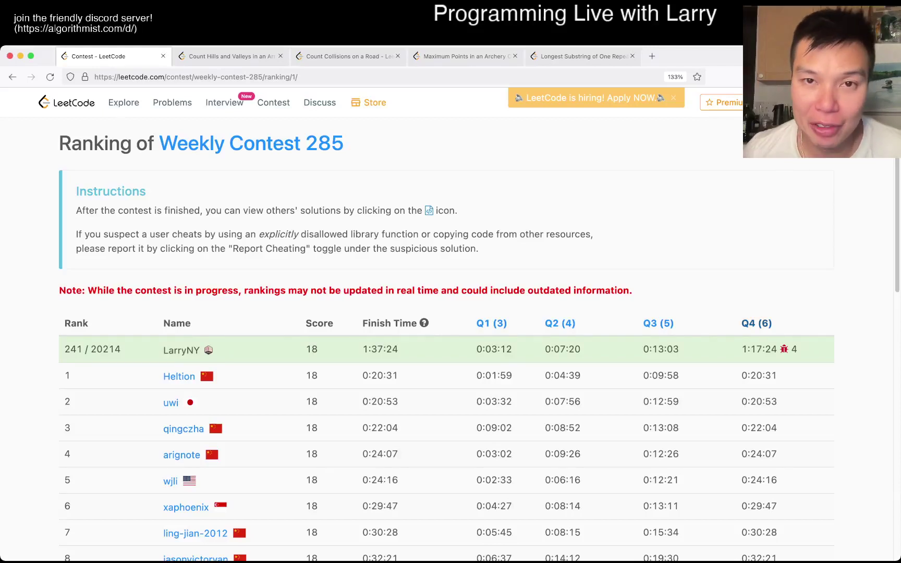
Move from the Weekly Contest 285 ranking tab to the Count Hills and Valleys problem tab.
key(ctrl+Tab)
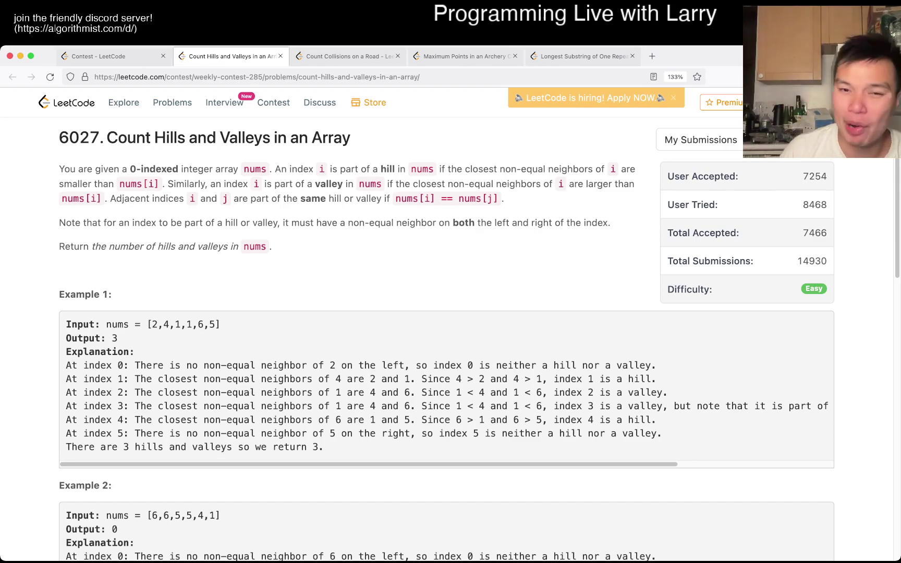
drag(504, 198, 392, 198)
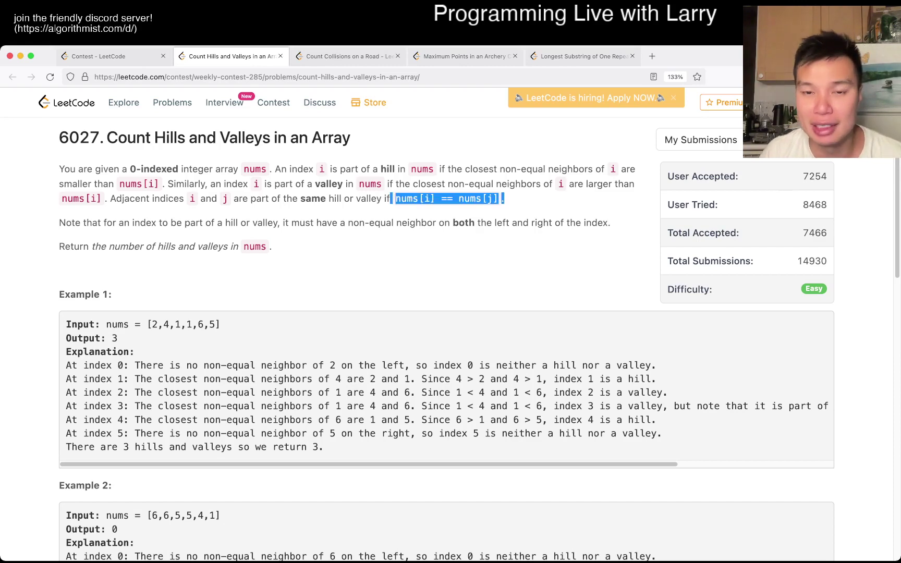
click(391, 198)
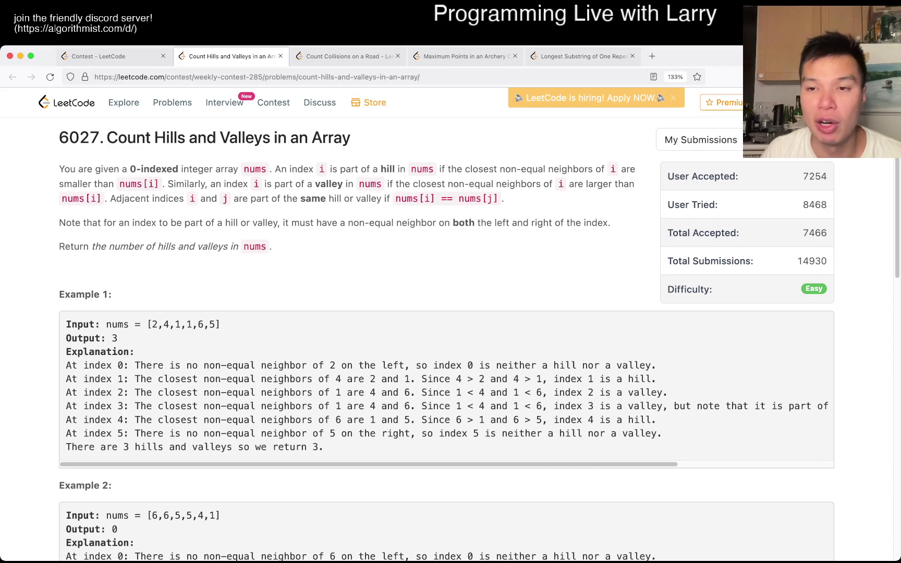
scroll(450, 324, down, 5)
scroll(450, 324, up, 3)
scroll(450, 323, up, 2)
scroll(450, 324, down, 1)
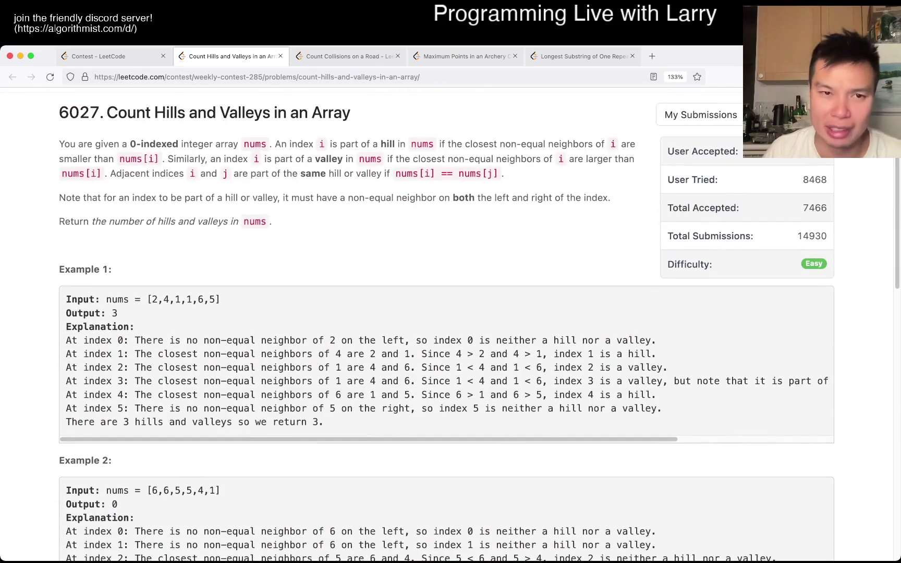
scroll(451, 324, down, 3)
scroll(451, 324, down, 2)
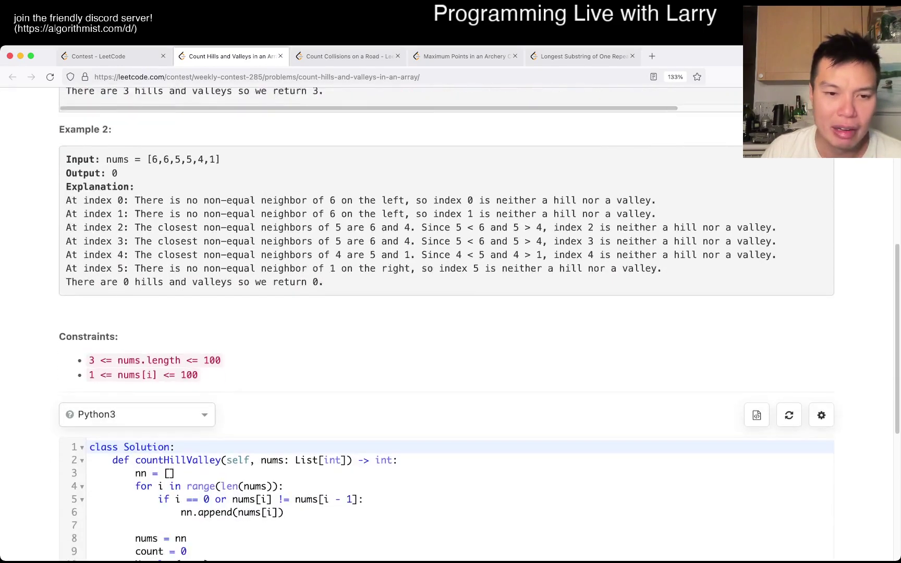
scroll(450, 325, down, 3)
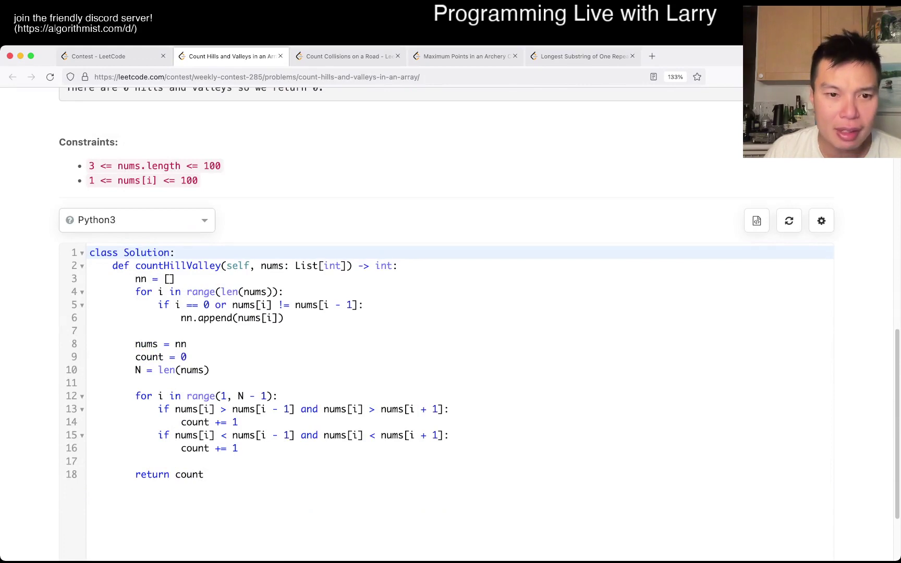
drag(89, 278, 210, 369)
click(188, 344)
mouse_move(284, 317)
mouse_down()
mouse_move(203, 317)
mouse_move(88, 291)
mouse_move(89, 278)
mouse_up()
click(210, 369)
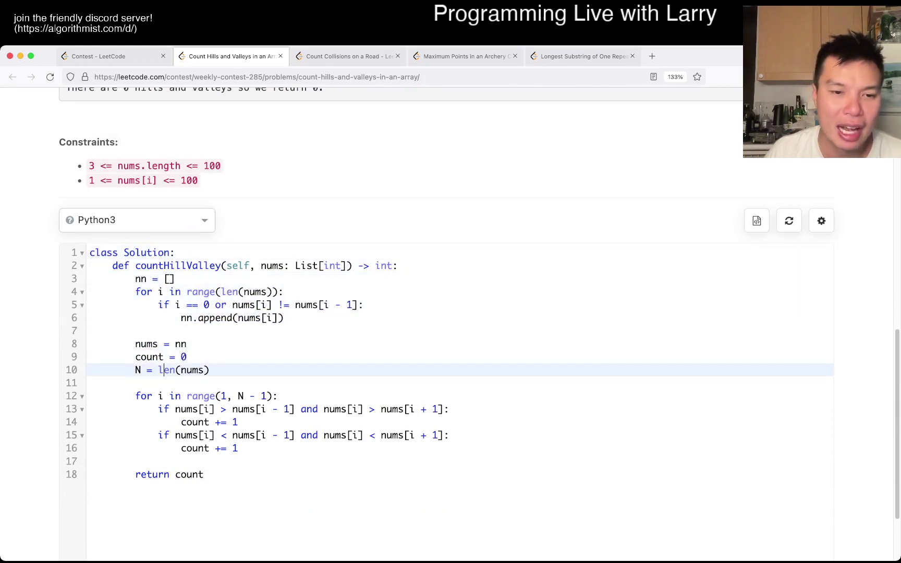
mouse_move(88, 344)
mouse_down()
mouse_move(89, 461)
mouse_move(204, 475)
mouse_up()
click(203, 475)
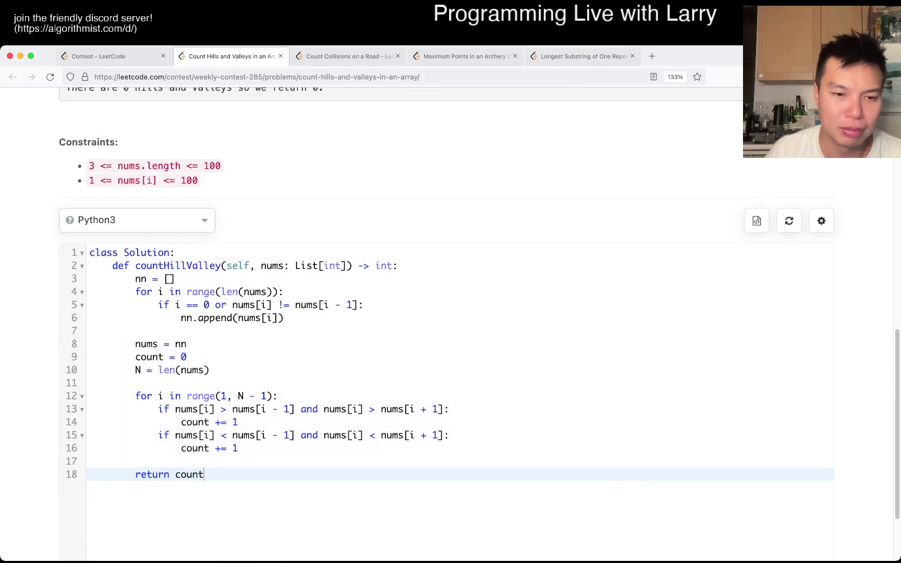
key(Up)
key(Up)
key(Up)
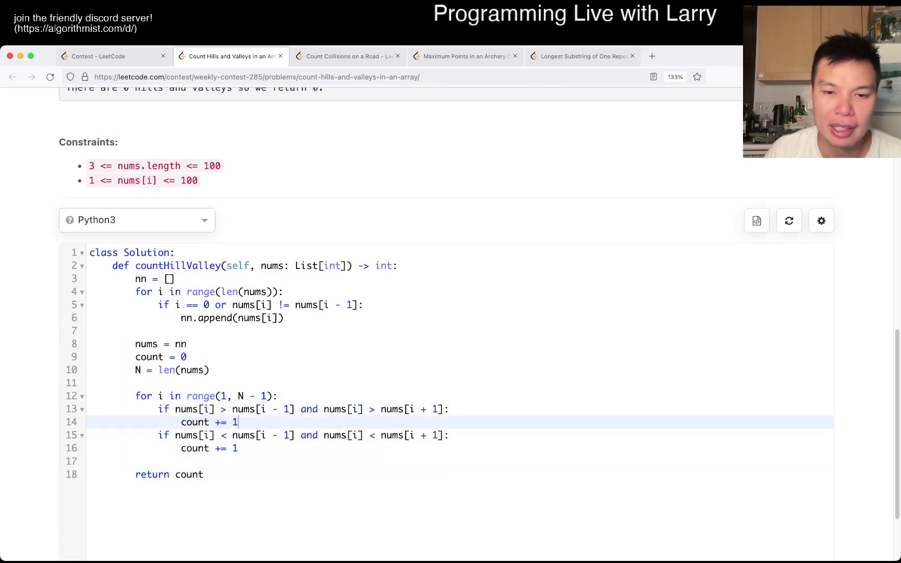
click(284, 436)
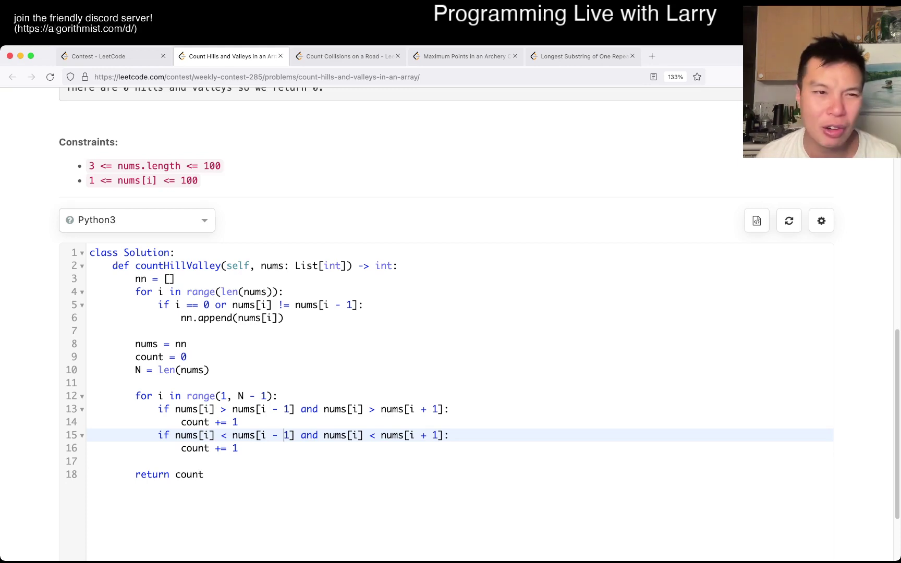
scroll(450, 324, up, 1)
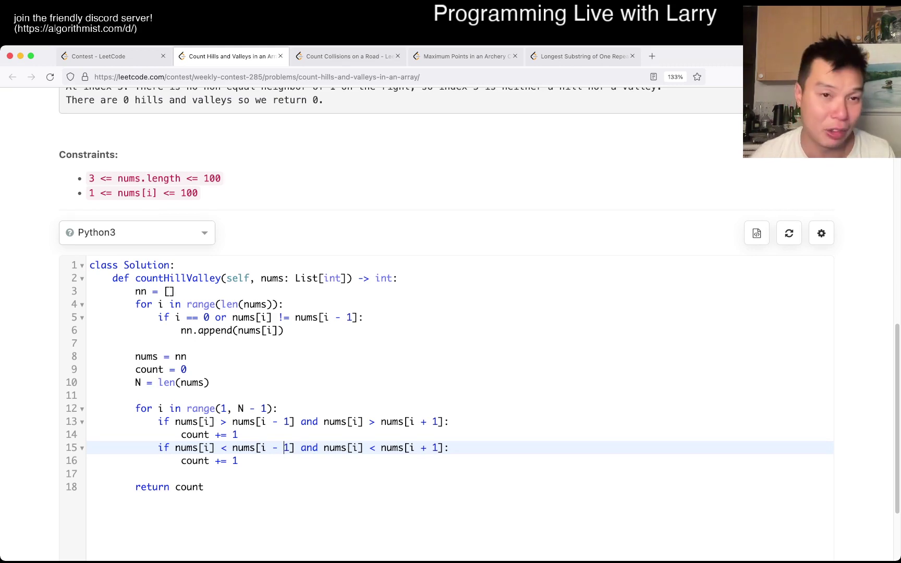
key(ctrl+shift+Tab)
key(ctrl+Tab)
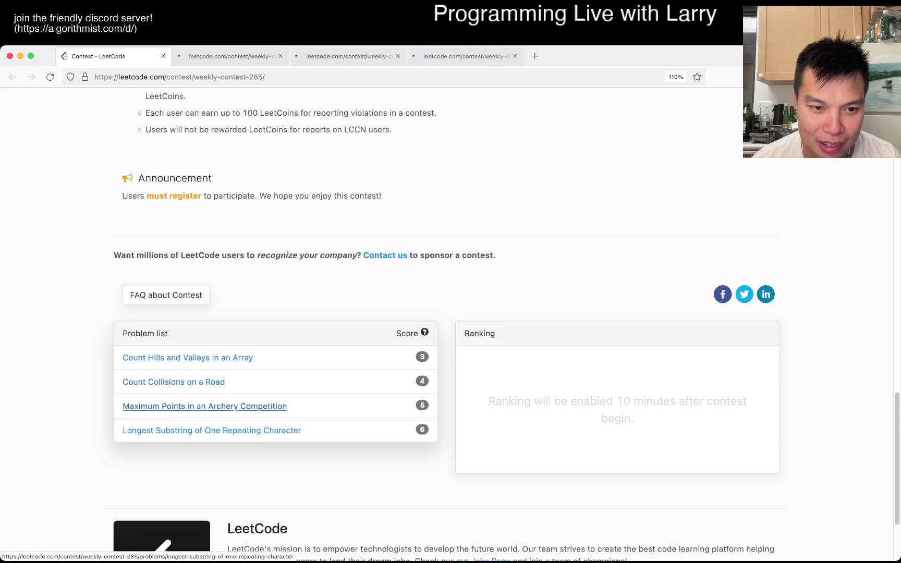
super+click(204, 406)
super+click(212, 430)
scroll(451, 317, up, 5)
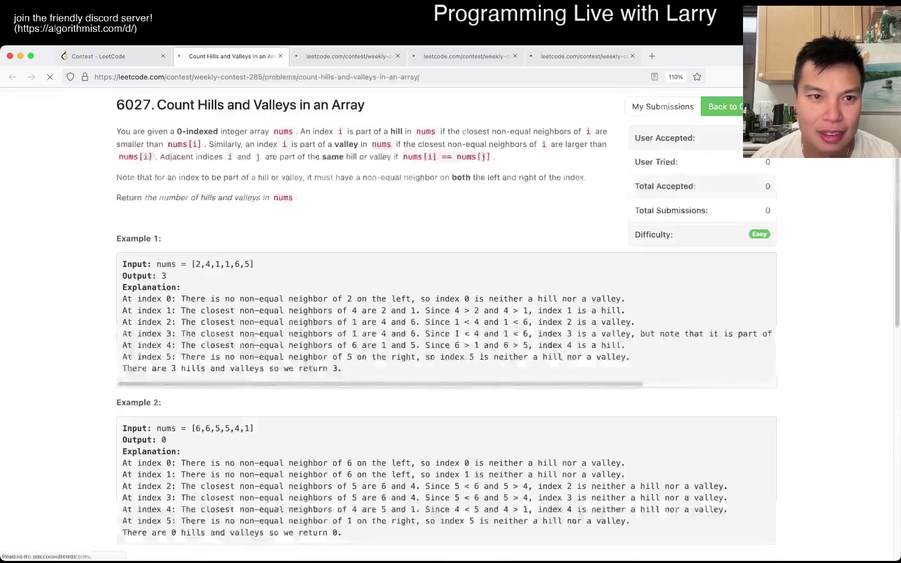
key(ctrl+Tab)
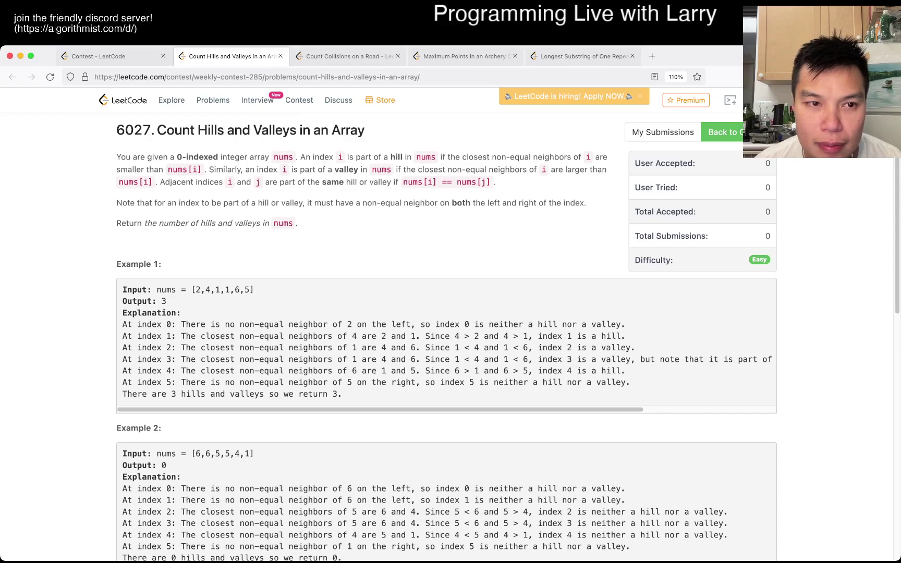
scroll(451, 324, down, 4)
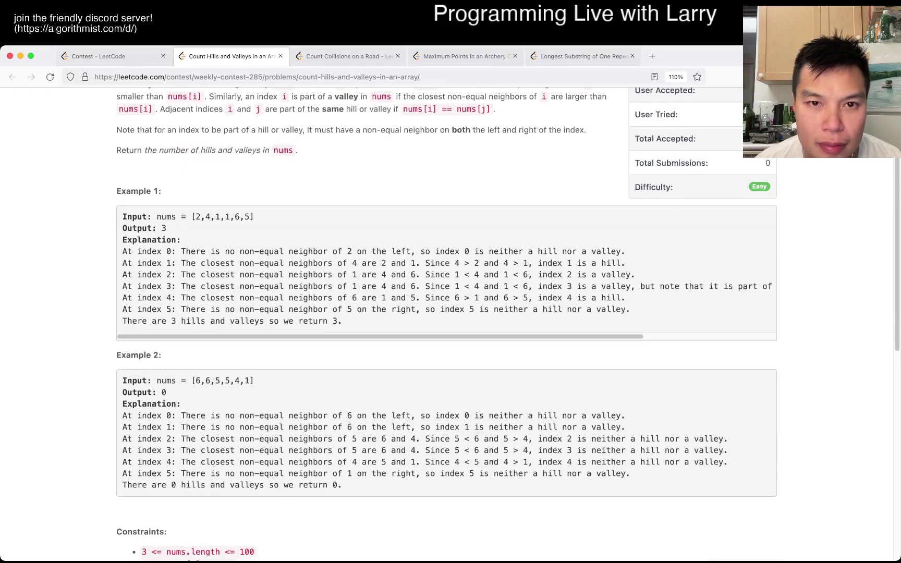
scroll(450, 324, up, 3)
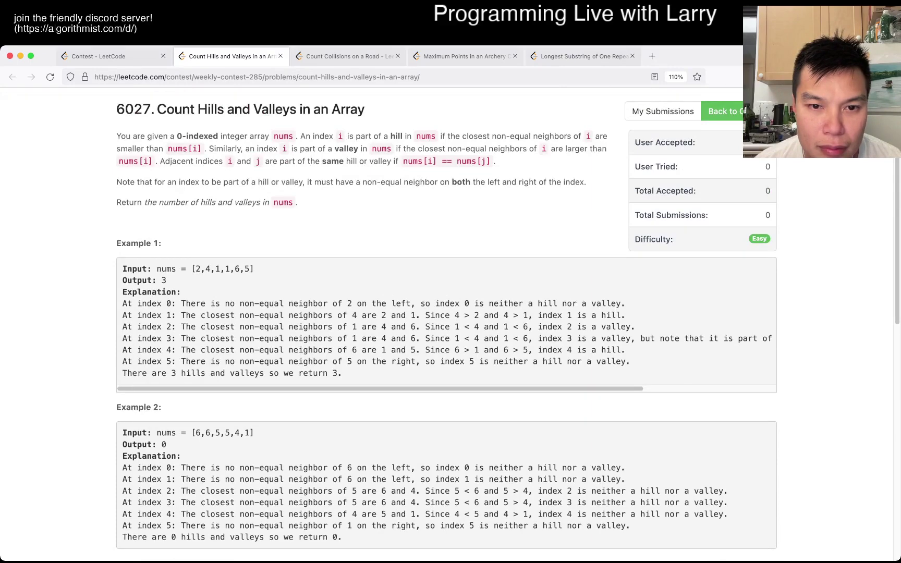
scroll(450, 324, down, 2)
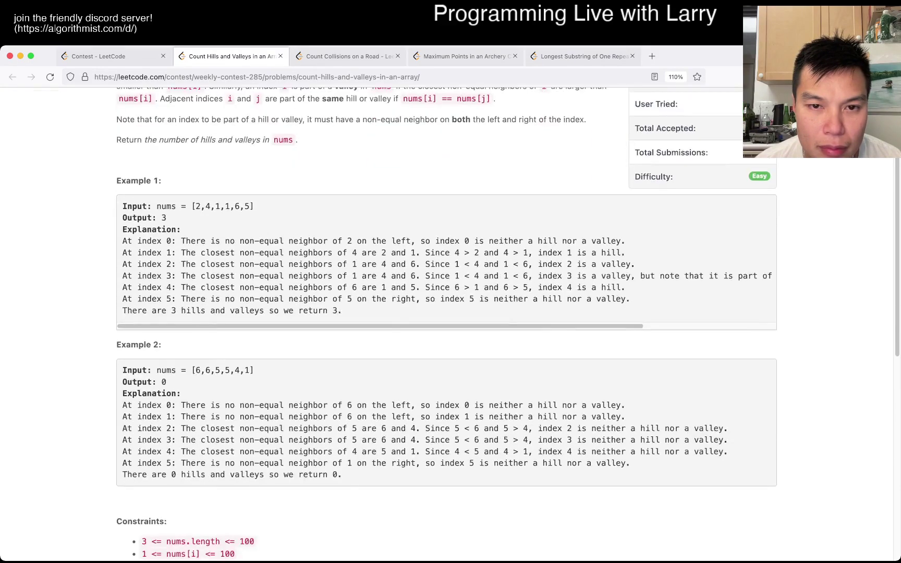
scroll(450, 324, down, 3)
scroll(450, 324, up, 2)
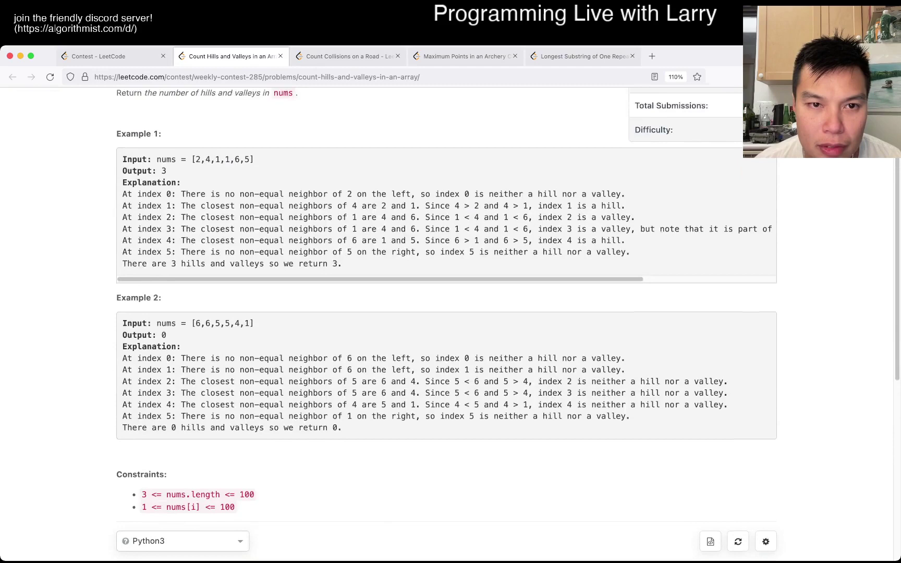
scroll(450, 324, up, 4)
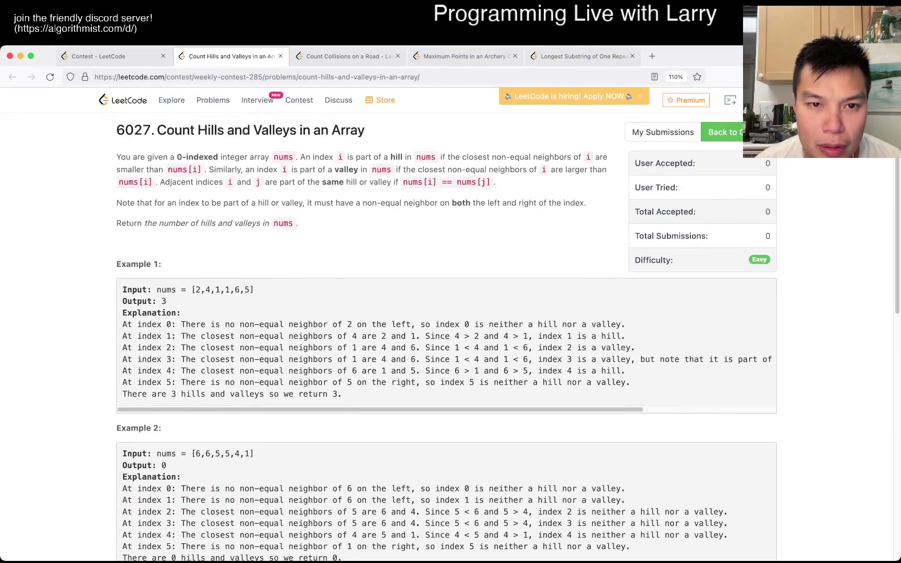
scroll(451, 324, down, 4)
scroll(450, 325, down, 5)
scroll(450, 323, down, 4)
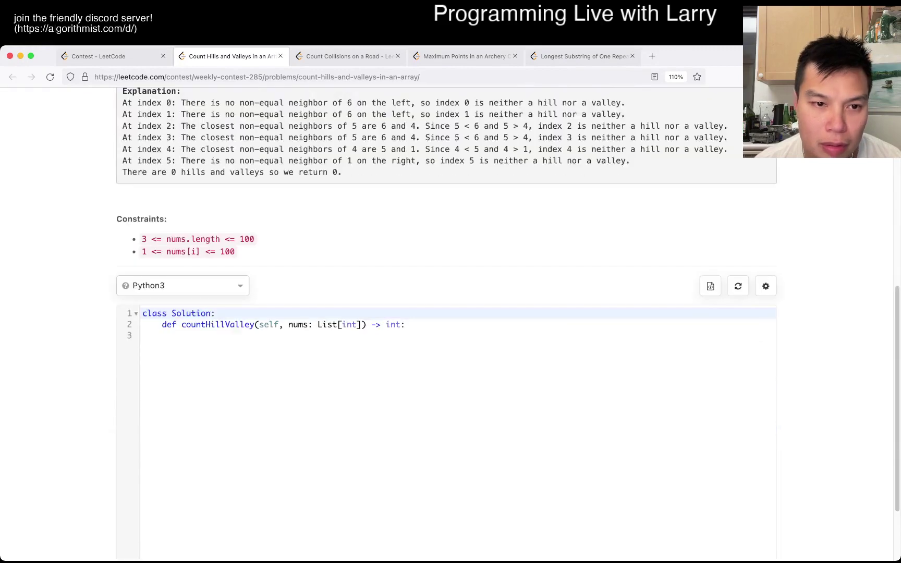
scroll(450, 324, up, 4)
scroll(450, 323, up, 1)
scroll(450, 324, up, 2)
scroll(450, 324, up, 1)
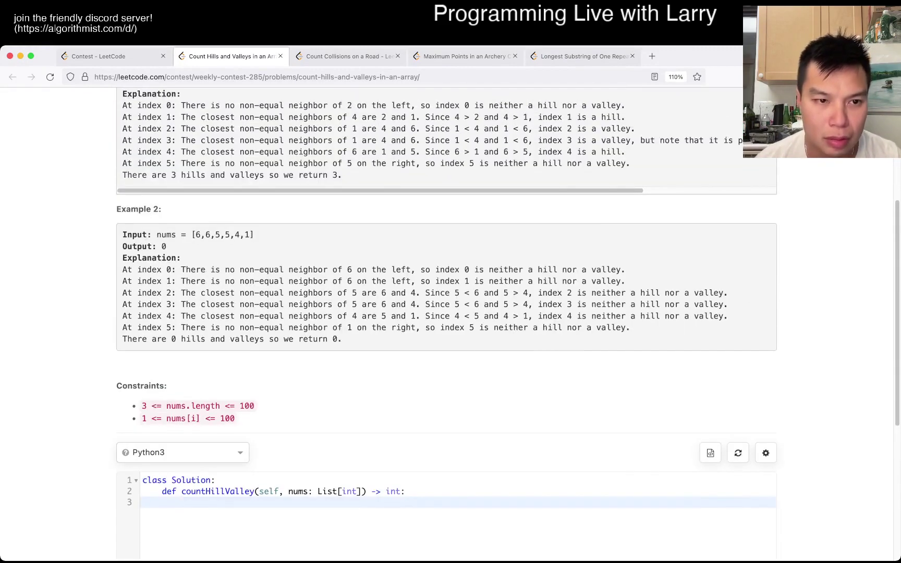
scroll(450, 323, up, 4)
scroll(450, 323, up, 1)
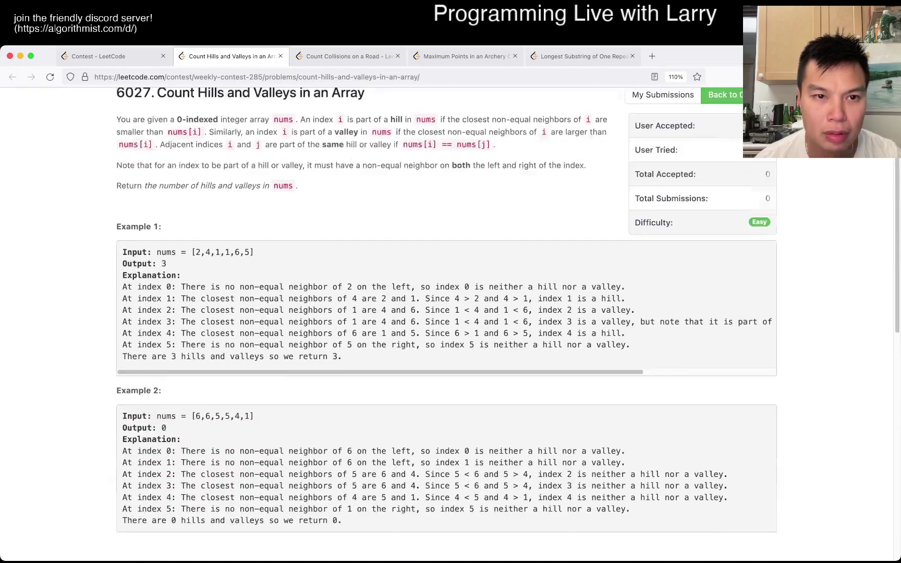
scroll(450, 324, down, 10)
text(hills = )
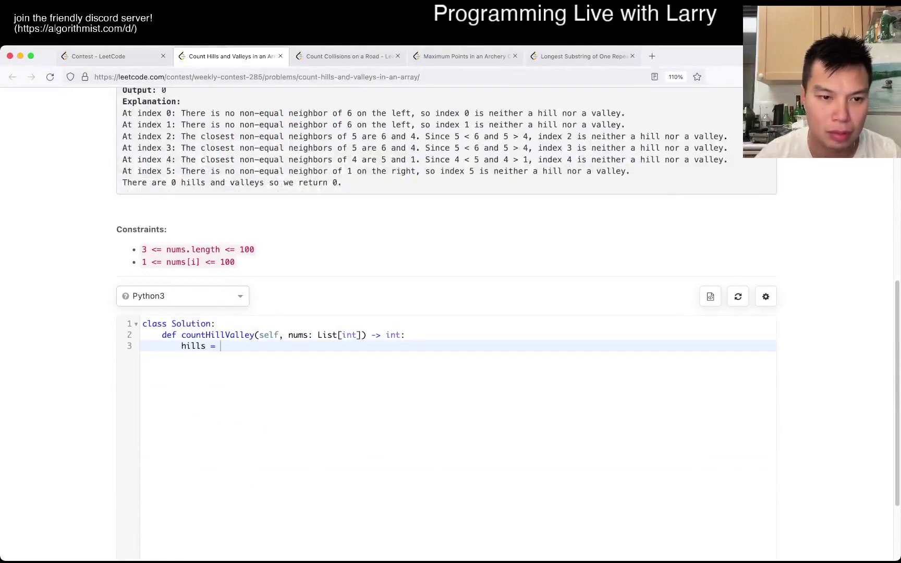
text(vall)
Write separate hills and valley counter lines in the function body.
key(BackSpace)
key(BackSpace)
key(BackSpace)
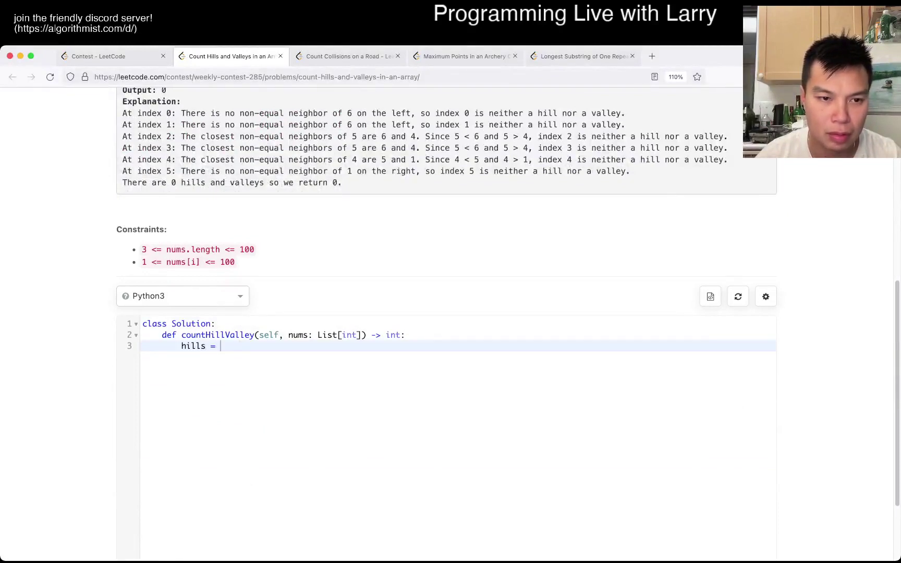
key(Return)
key(BackSpace)
key(Return)
text(vall)
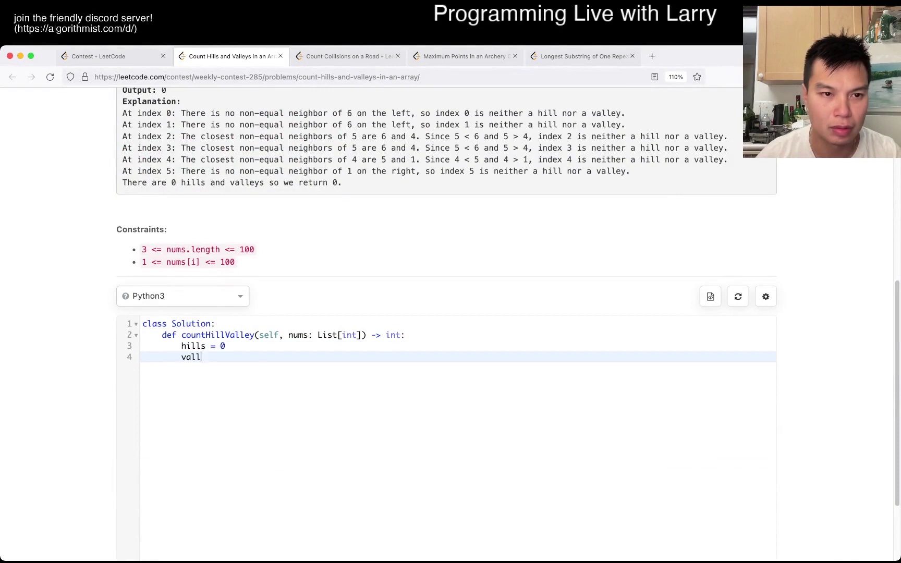
text(ey = 0)
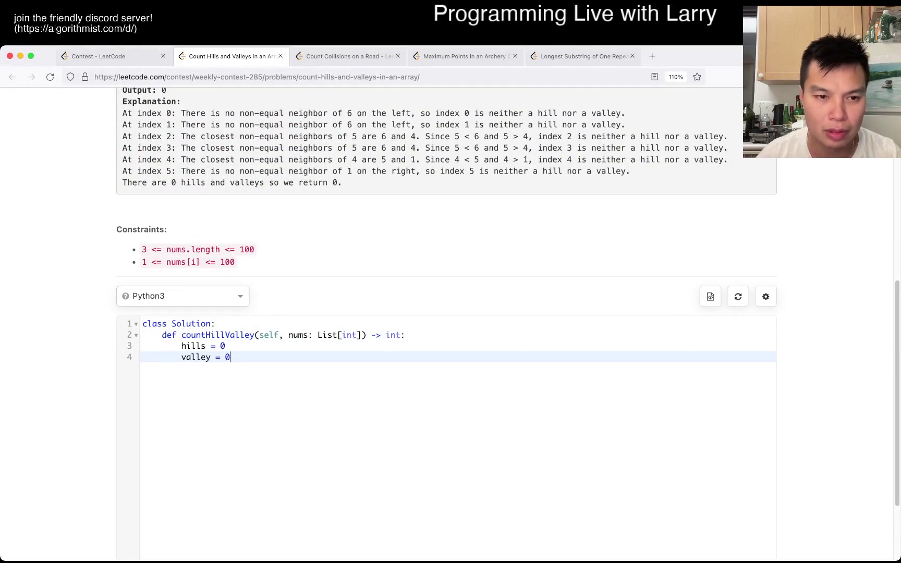
Replace the two counters with count = 0 and begin the loop line.
key(Up)
key(Home)
key(shift+Down)
key(shift+End)
key(BackSpace)
key(Tab)
text(count)
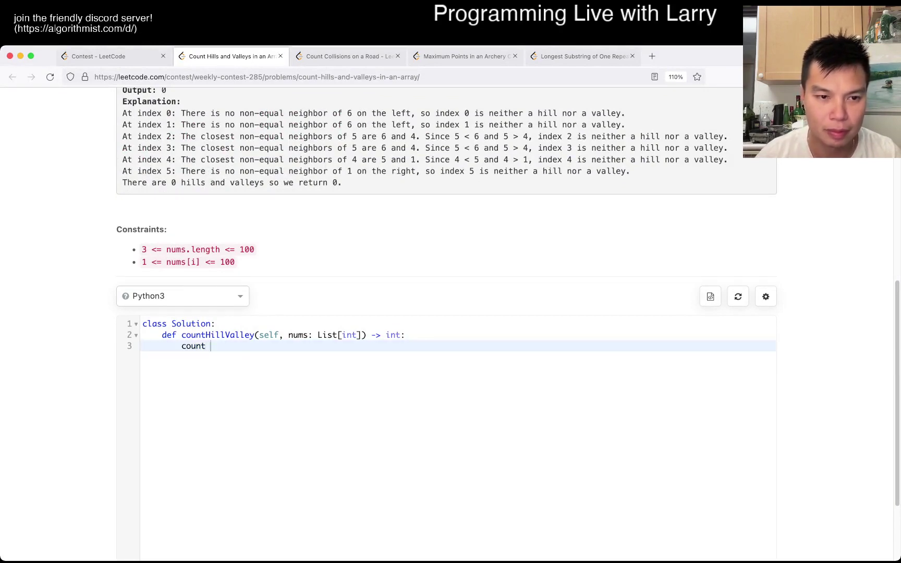
key(Return)
key(Return)
text(for)
Add an array length variable N above the for loop header.
key(Up)
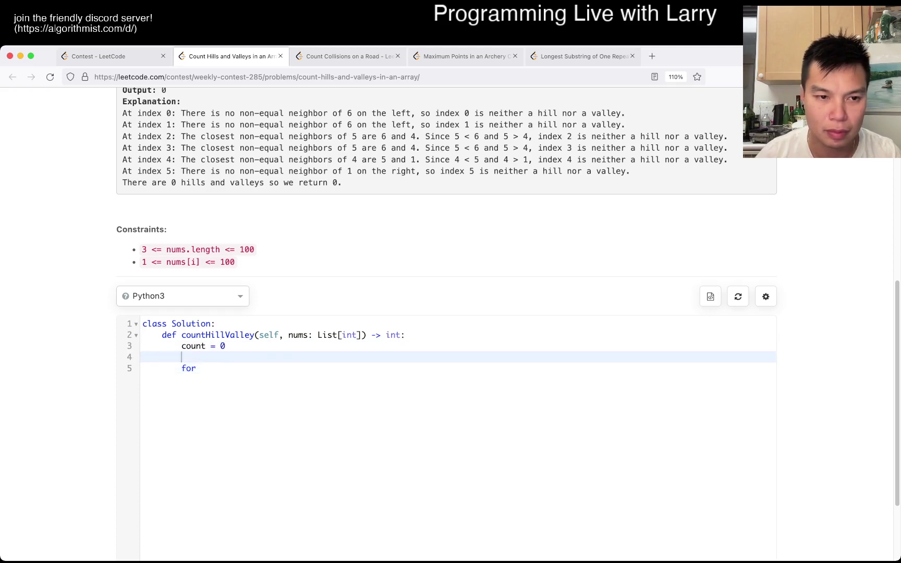
key(Up)
key(Return)
text(N = len(nu)
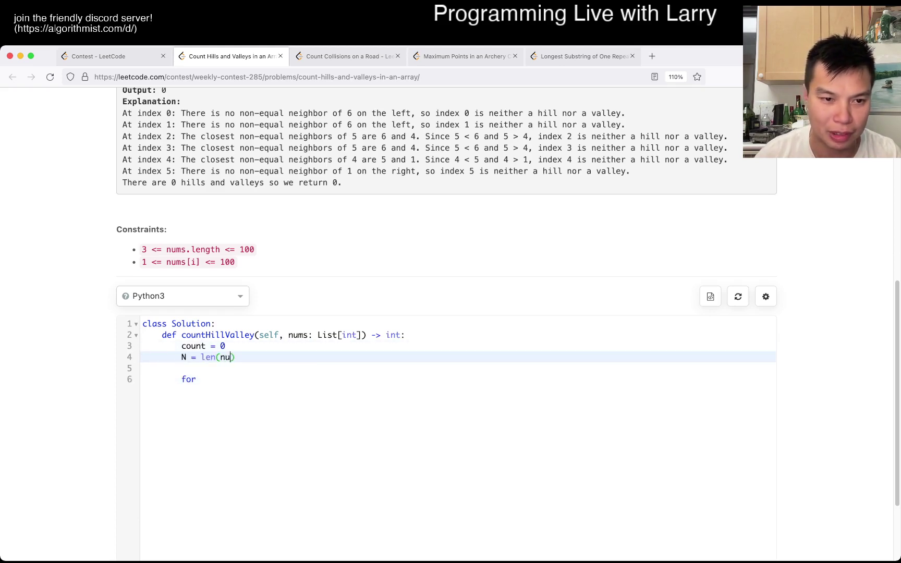
text(ms)
key(Down)
key(Down)
text(i)
key(BackSpace)
text(in r)
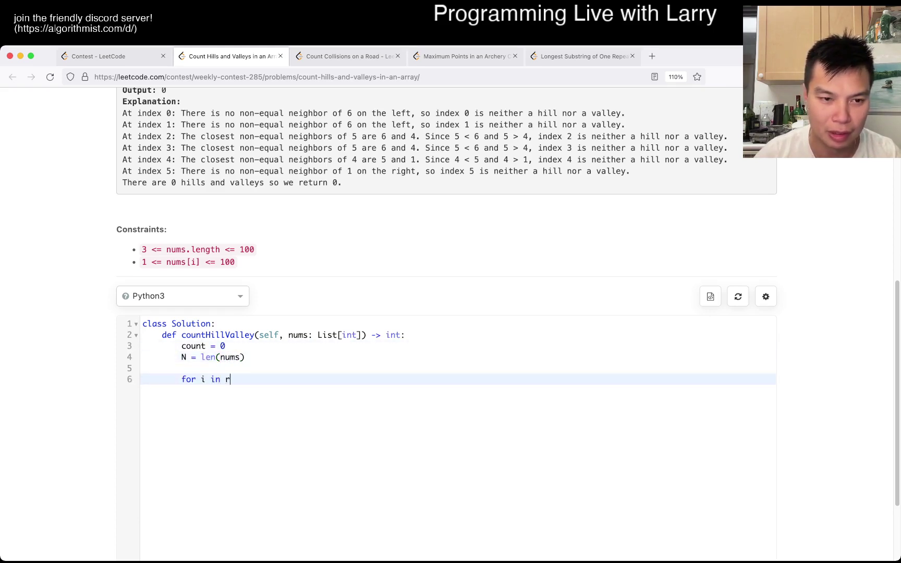
text(ange(N):)
key(Return)
key(Up)
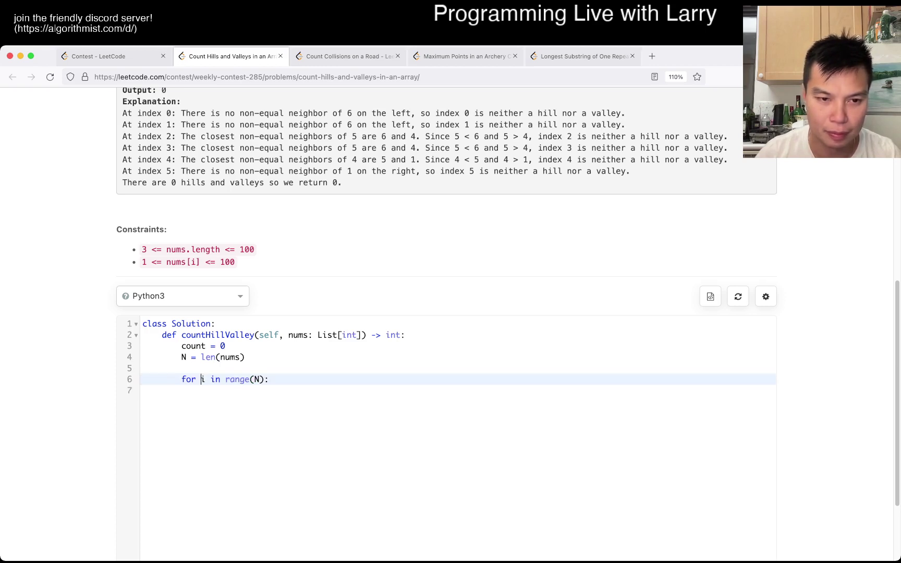
text(1 ,)
Loop over range(1, N - 1) and count elements greater than both neighbours.
key(Delete)
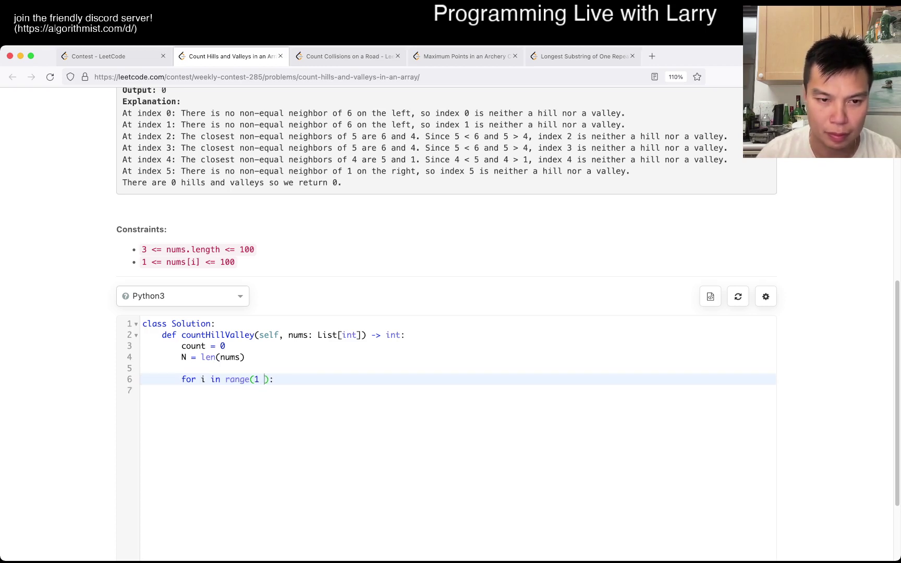
text(N - 1)
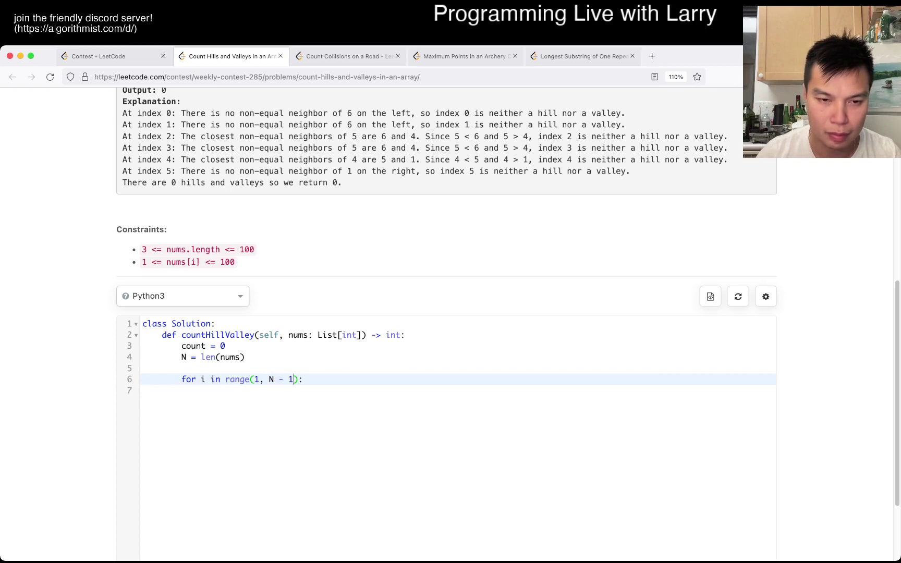
key(Return)
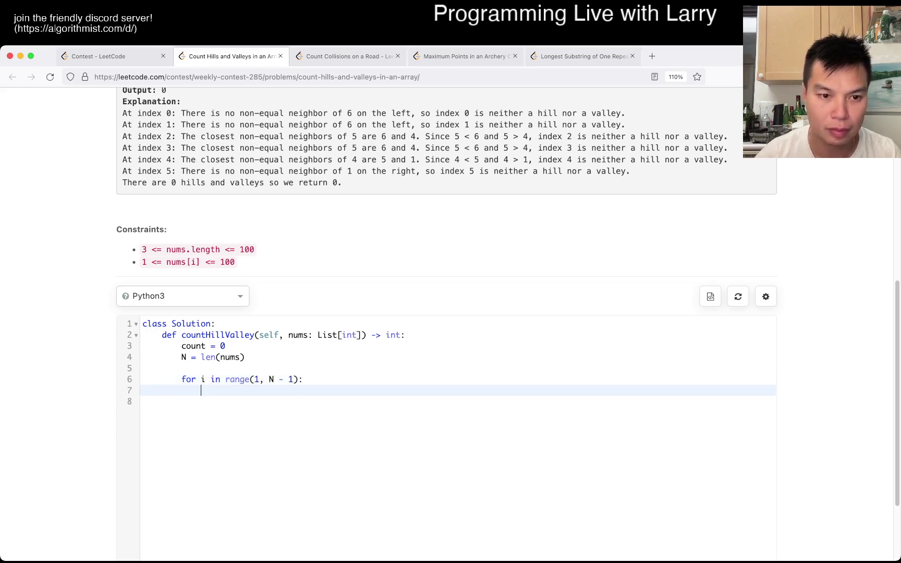
text(ifnums[i])
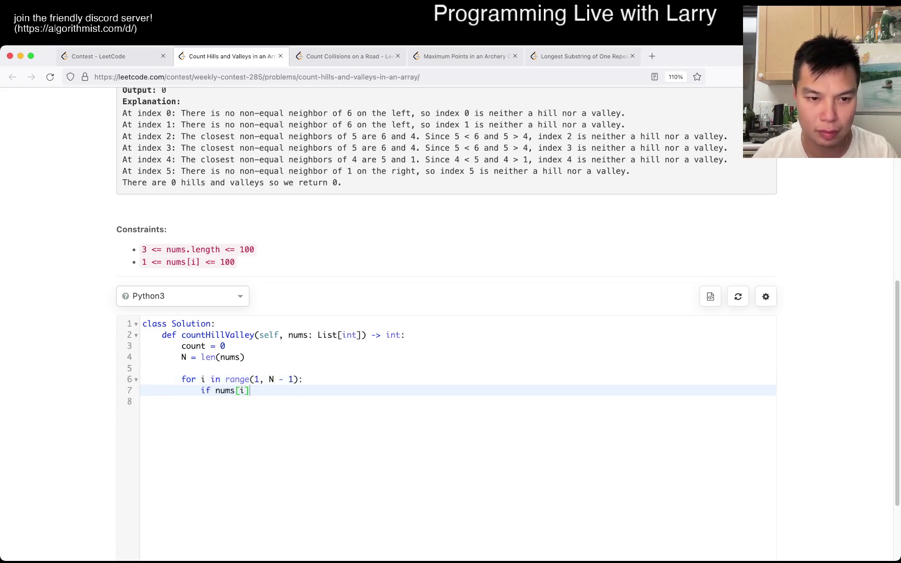
text( > nums)
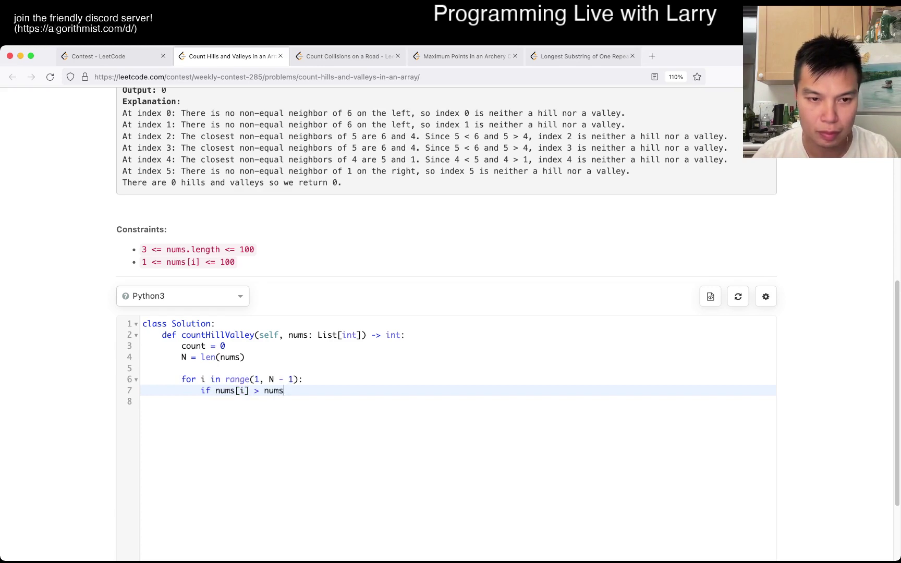
text([i - 1] and n)
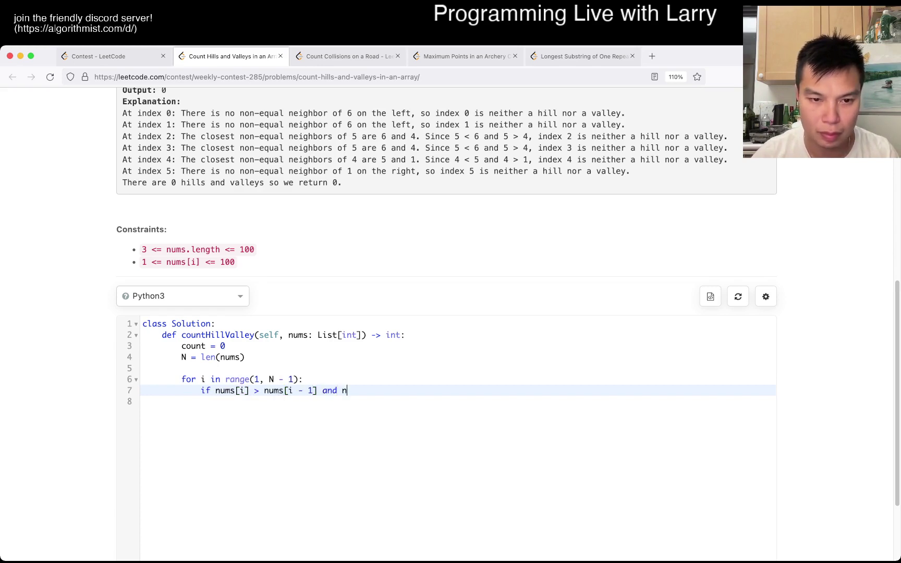
text(ums[i] > num)
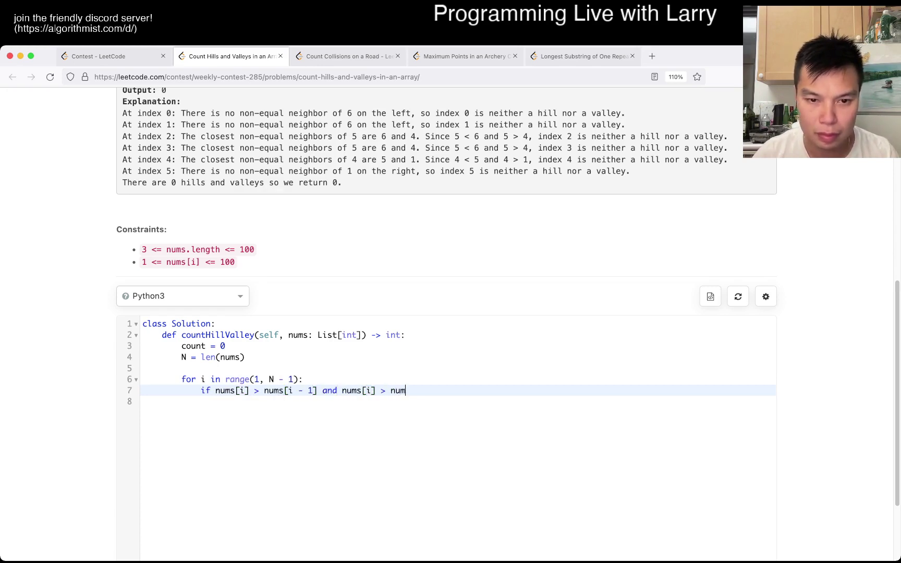
text(s[i + 1]:)
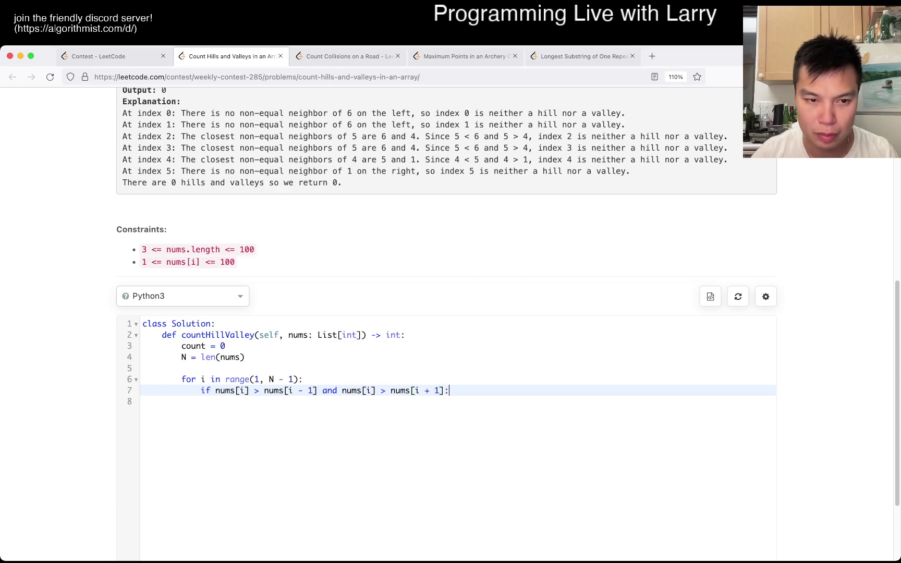
key(Return)
text(count += 1)
key(Return)
text(if n)
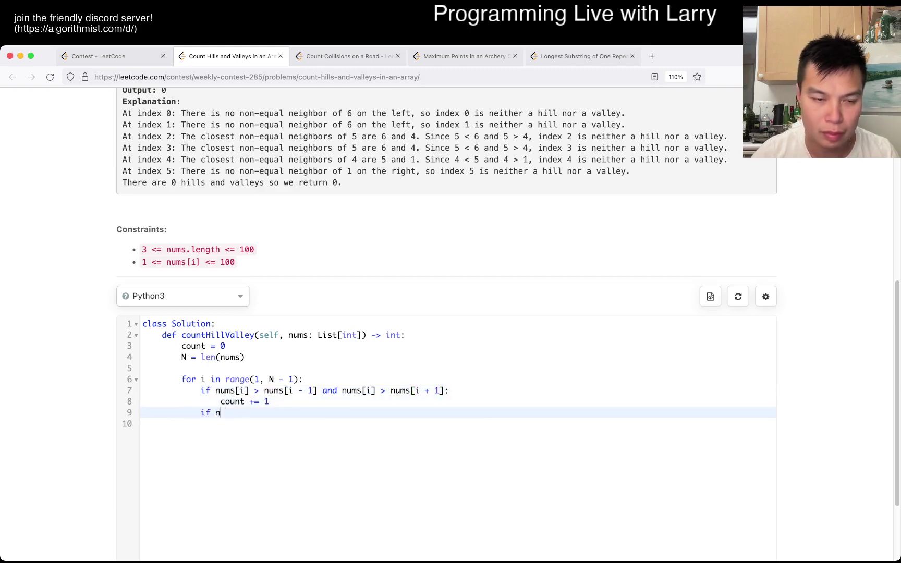
text(u)
Duplicate the hill check with flipped comparisons for valleys, then return count.
key(Up)
key(Up)
key(Home)
key(shift+Down)
key(shift+Down)
key(super+c)
key(Right)
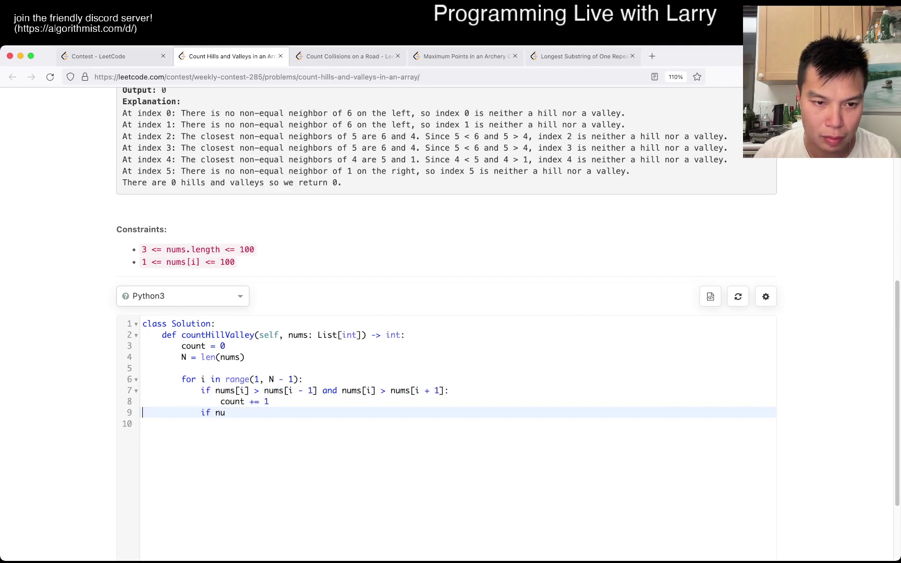
key(shift+End)
key(super+v)
key(Up)
key(Up)
key(Home)
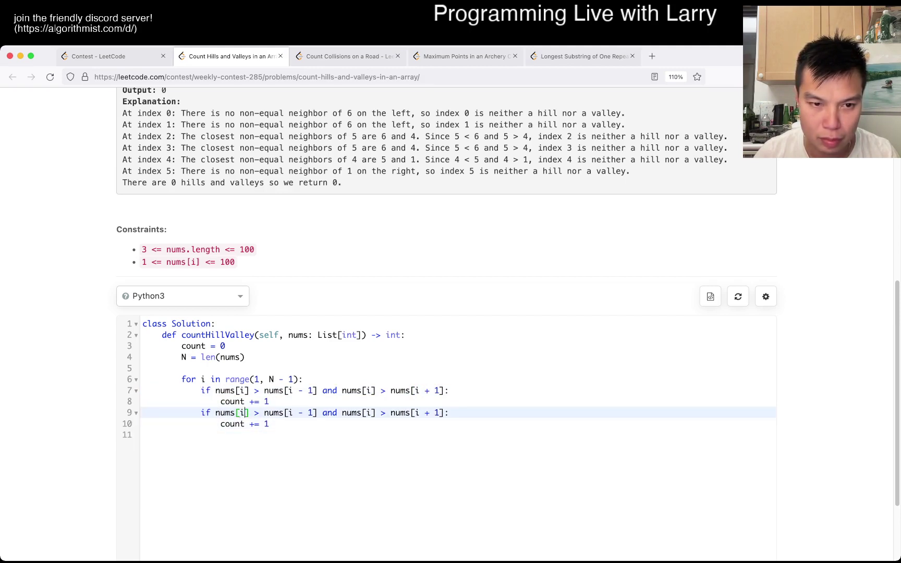
key(Right)
key(Right)
key(Right)
key(BackSpace)
text(<)
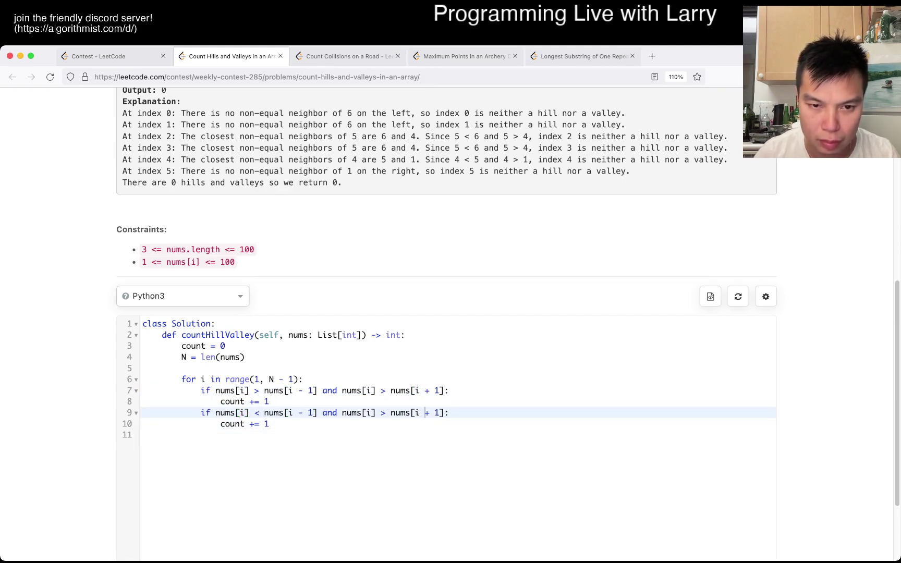
key(BackSpace)
text(<)
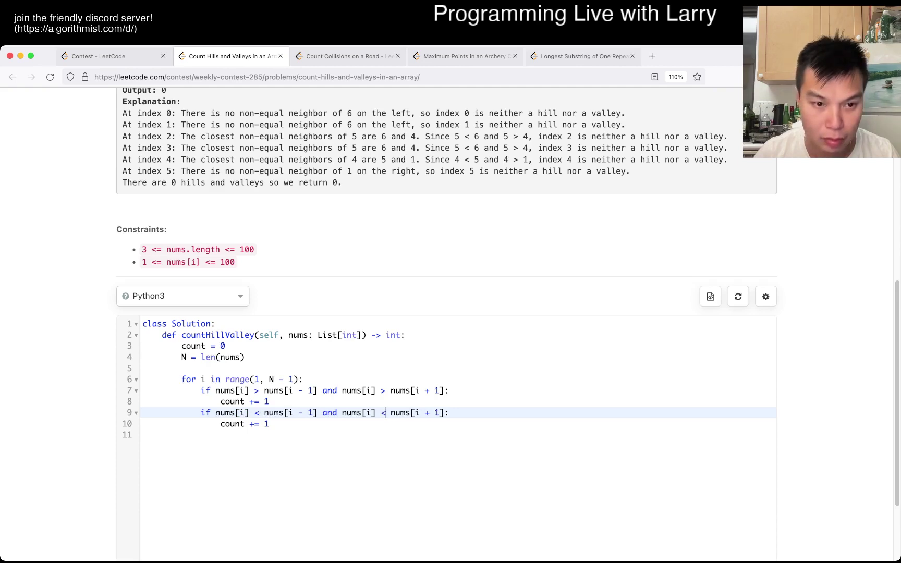
key(Down)
key(Down)
key(Return)
text(return count)
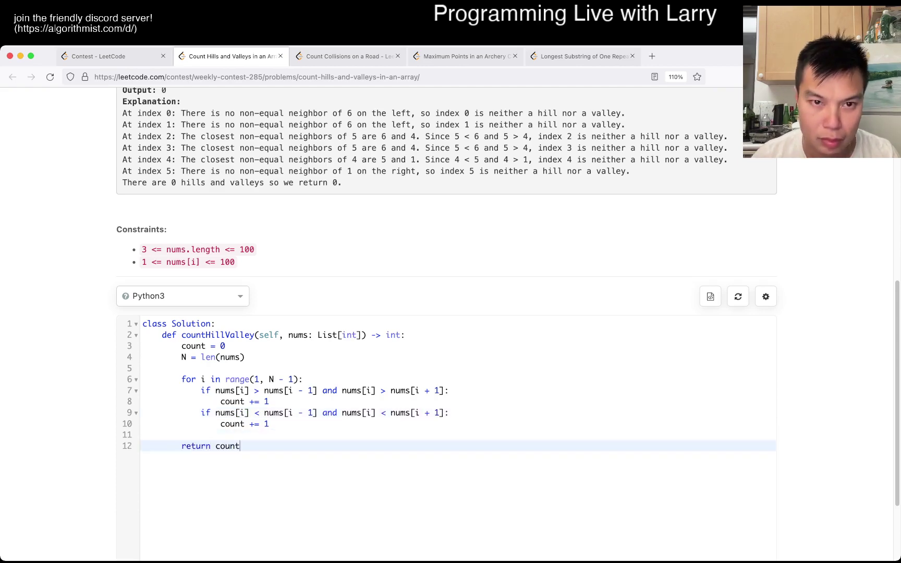
scroll(450, 316, down, 3)
scroll(450, 316, up, 5)
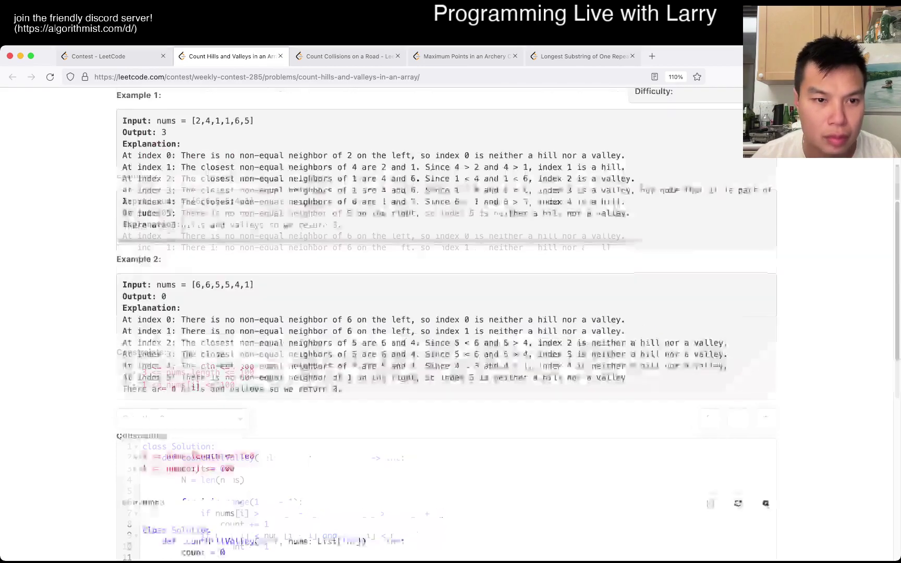
scroll(450, 317, down, 4)
scroll(450, 317, down, 5)
scroll(451, 316, up, 5)
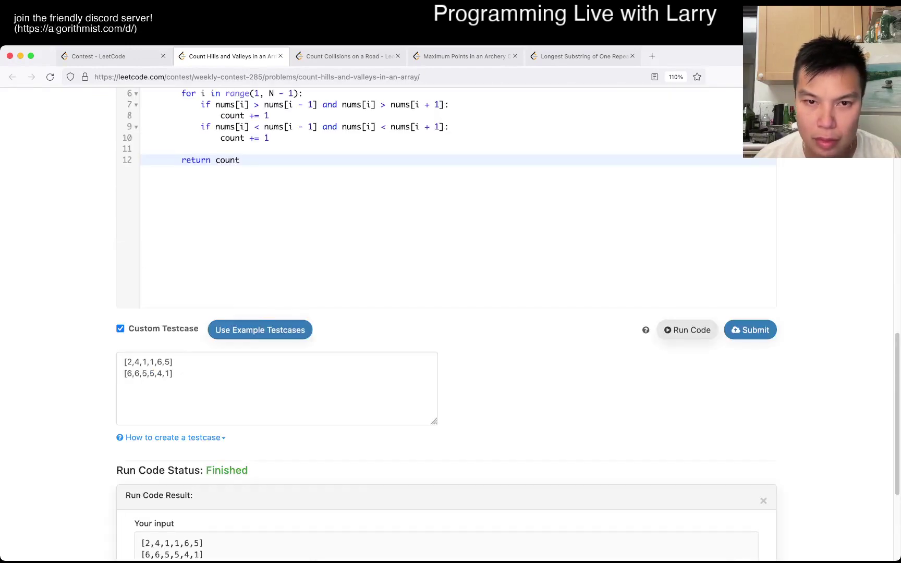
scroll(450, 317, up, 5)
scroll(451, 317, up, 2)
scroll(450, 316, down, 5)
scroll(451, 316, up, 4)
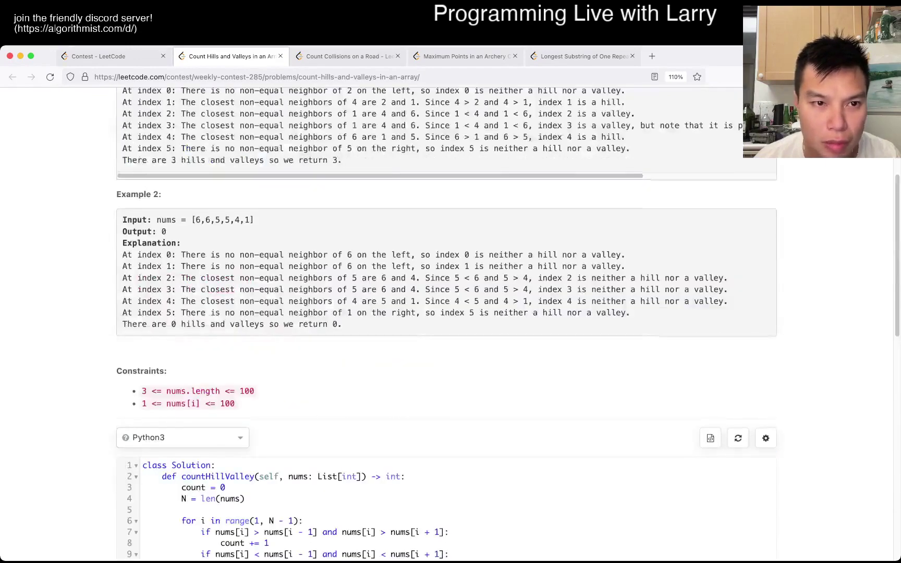
scroll(451, 316, up, 2)
scroll(451, 317, down, 5)
scroll(451, 317, down, 2)
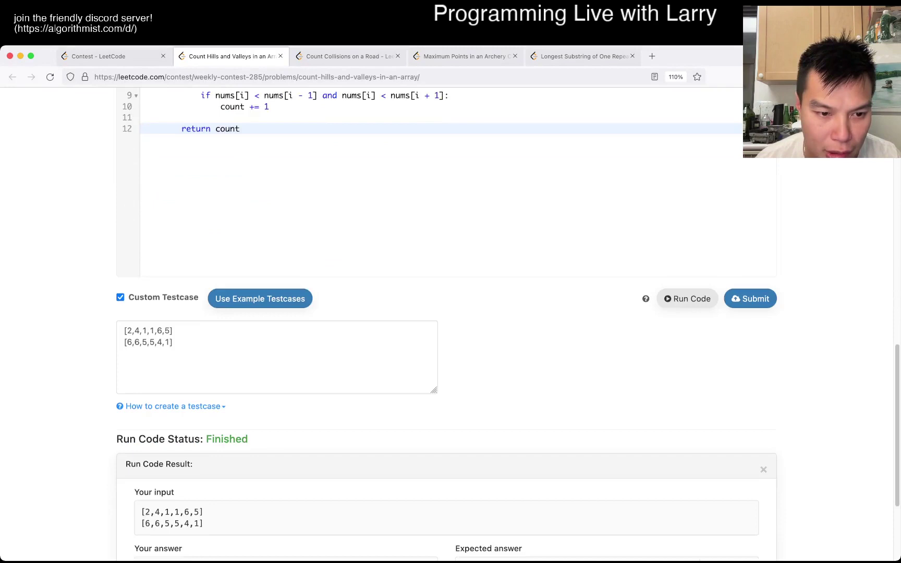
scroll(451, 316, down, 2)
scroll(450, 316, up, 15)
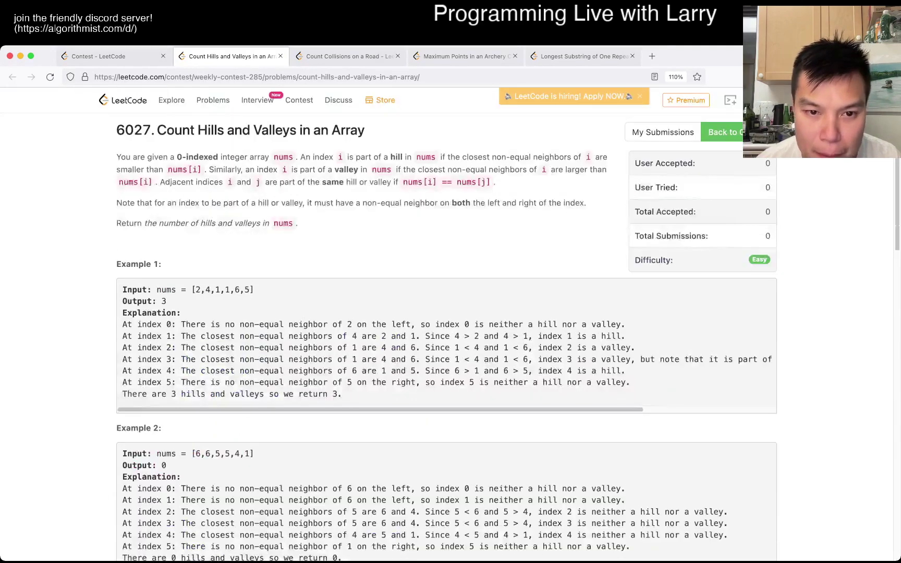
triple_click(623, 346)
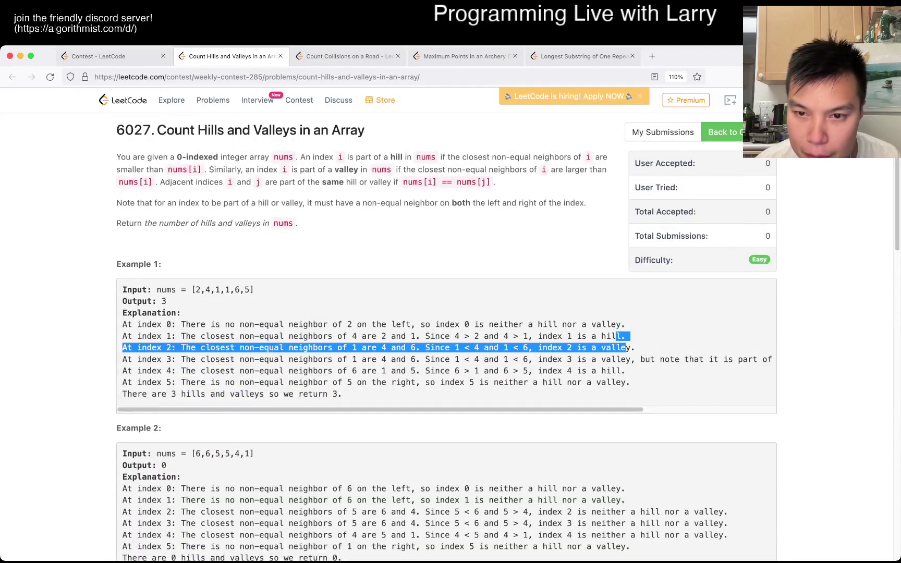
click(623, 347)
scroll(451, 317, down, 5)
scroll(450, 316, down, 3)
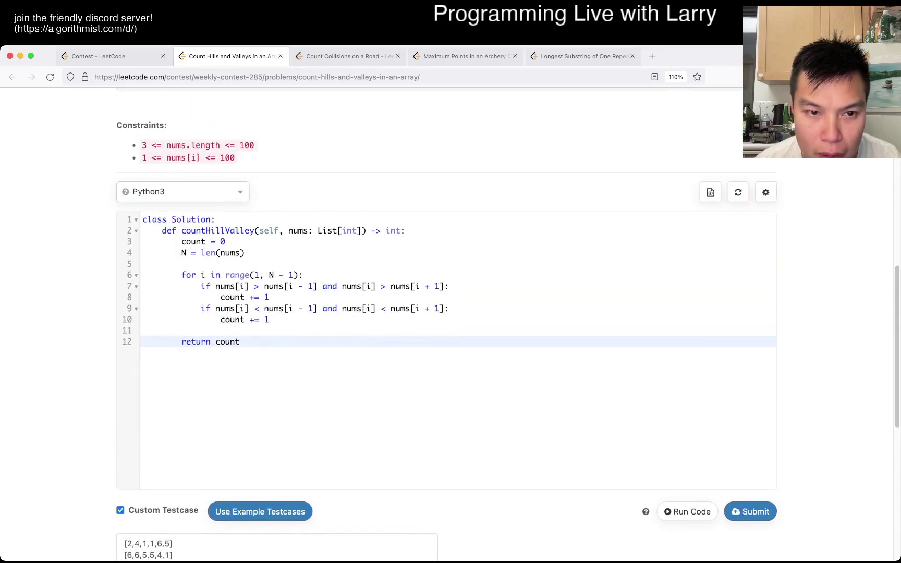
scroll(451, 316, up, 1)
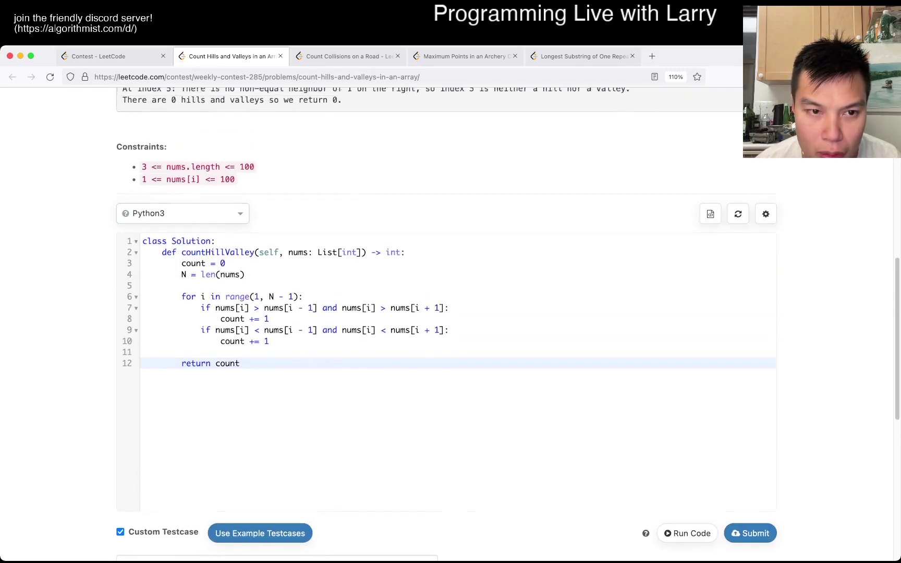
scroll(451, 317, up, 4)
scroll(450, 317, up, 3)
scroll(450, 317, down, 6)
Add print(nums[i]) under both count increments and run the examples, getting 2 and 0.
key(Up)
key(Up)
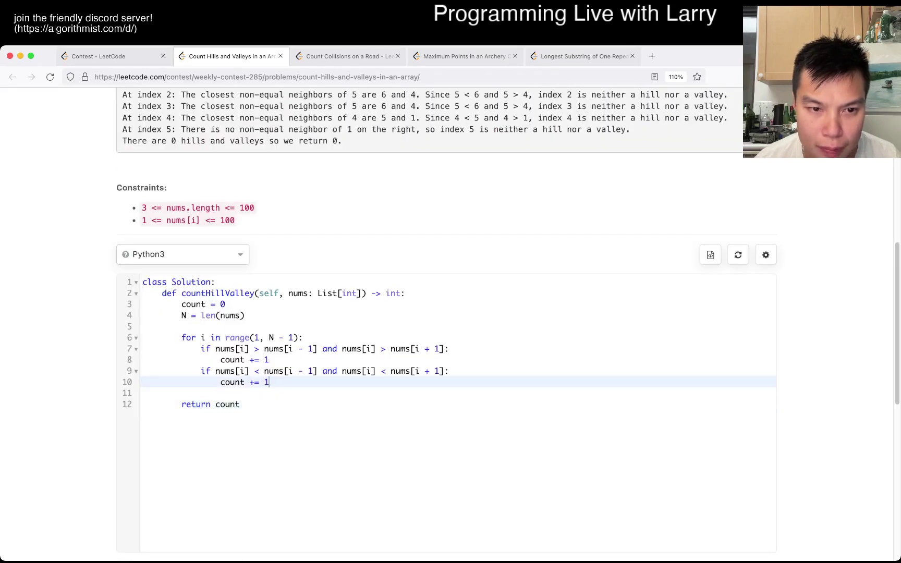
key(Up)
key(Up)
key(Return)
text(pr)
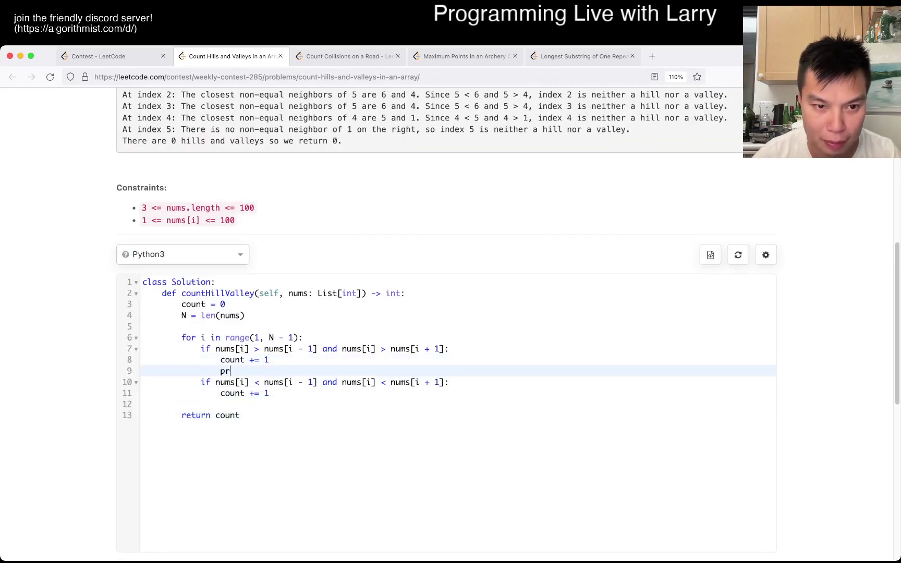
text(int(nums[i])
key(ctrl+c)
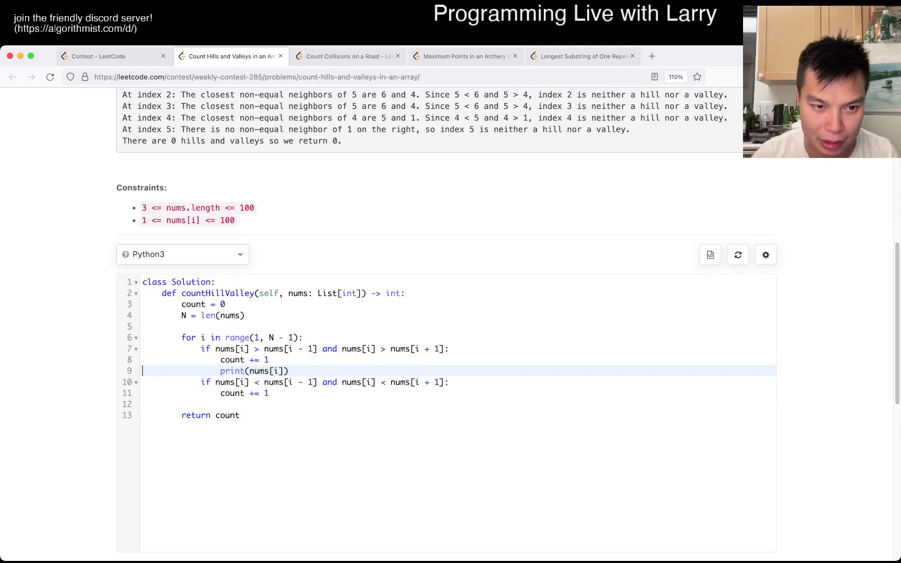
key(Down)
key(Down)
key(Down)
key(ctrl+v)
scroll(451, 317, down, 5)
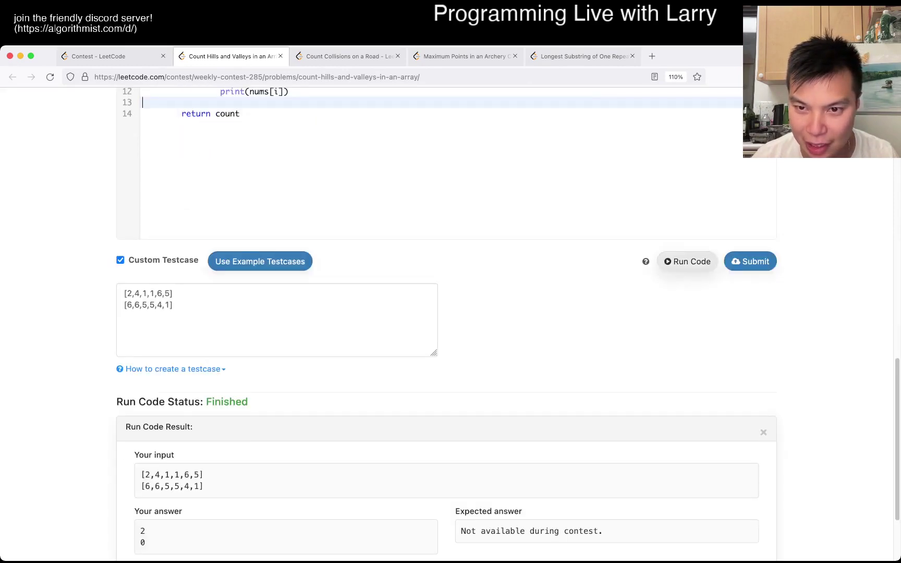
scroll(451, 317, up, 5)
scroll(450, 317, up, 3)
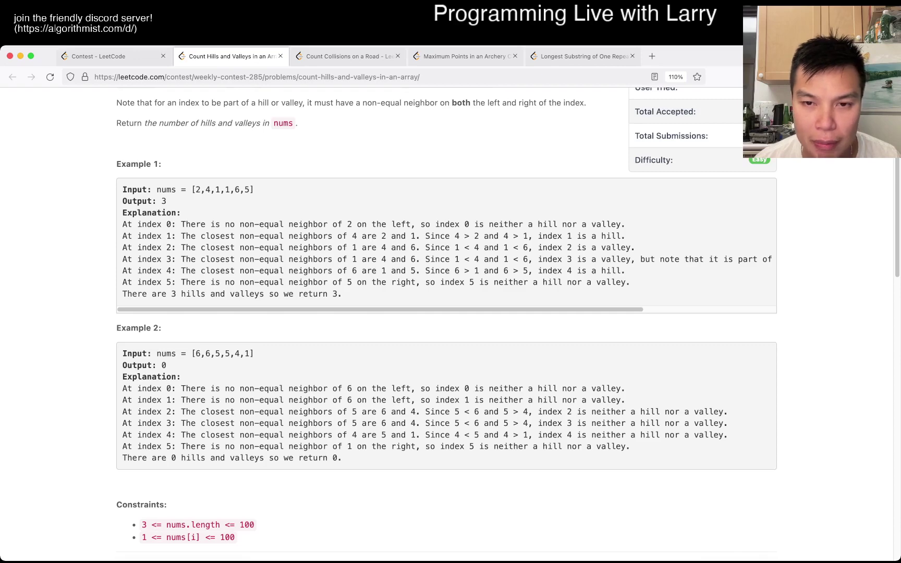
scroll(447, 323, down, 5)
scroll(446, 324, down, 3)
scroll(446, 324, up, 10)
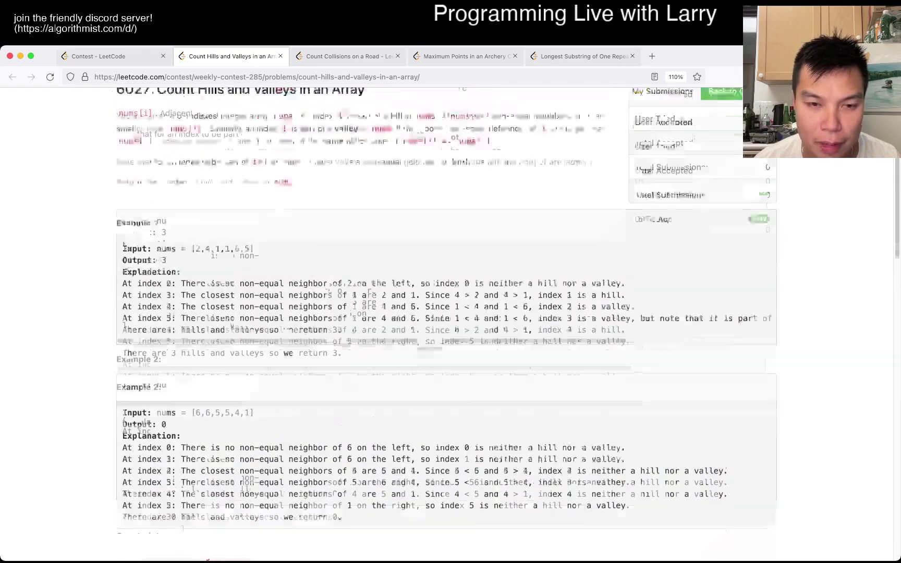
scroll(451, 323, down, 1)
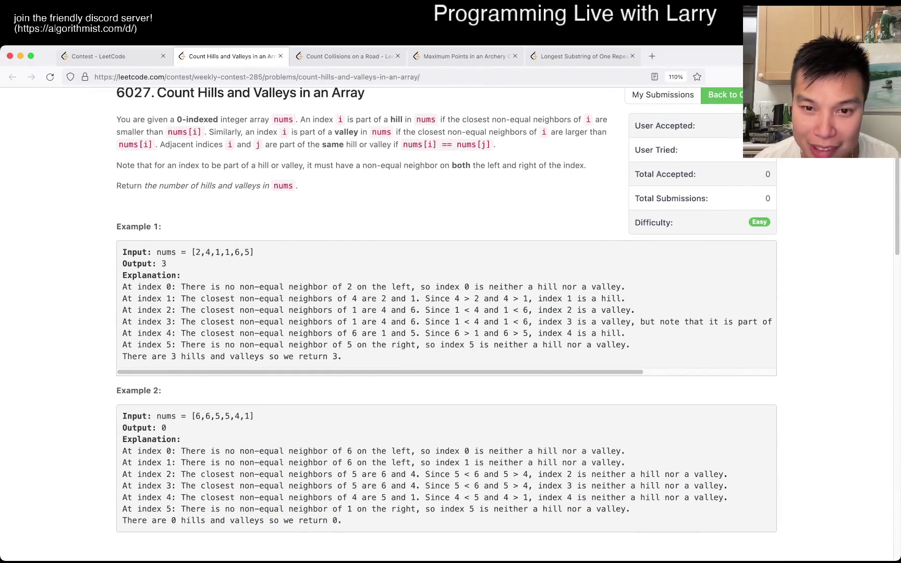
drag(455, 309, 557, 310)
click(557, 310)
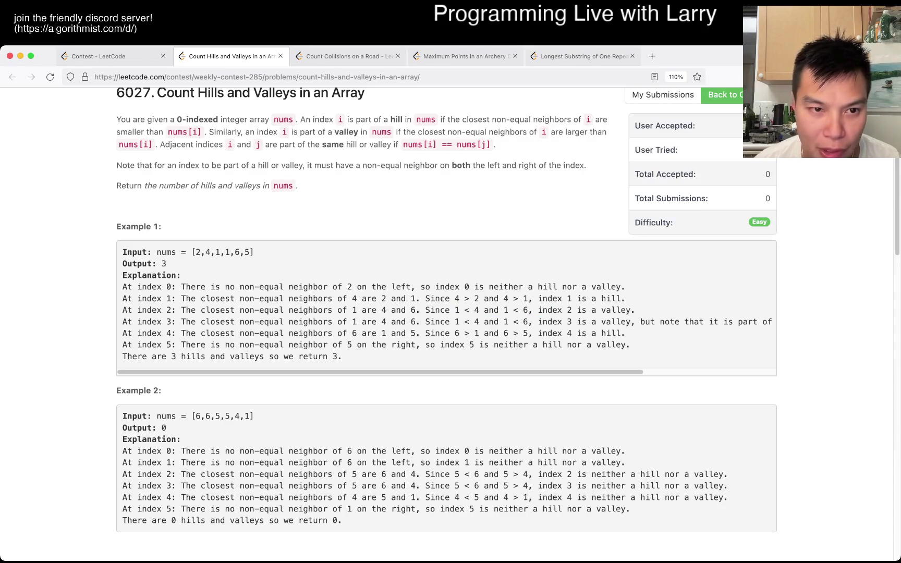
scroll(226, 252, down, 10)
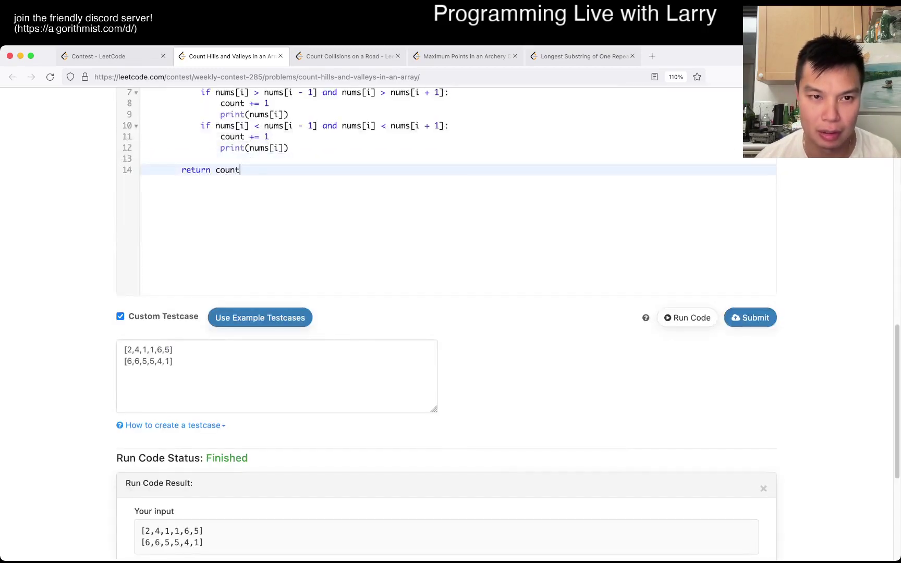
scroll(450, 317, up, 10)
scroll(451, 317, up, 2)
scroll(450, 316, up, 10)
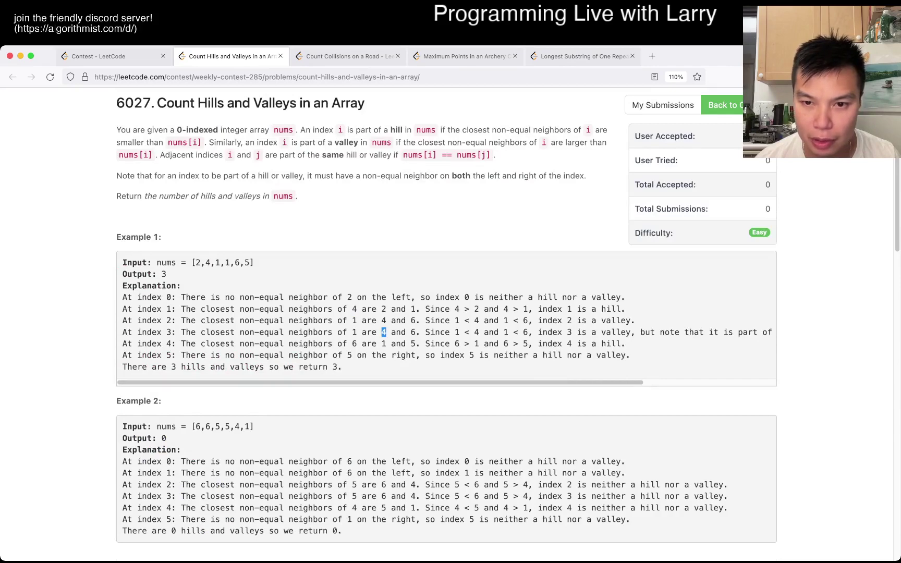
scroll(446, 317, right, 4)
triple_click(446, 332)
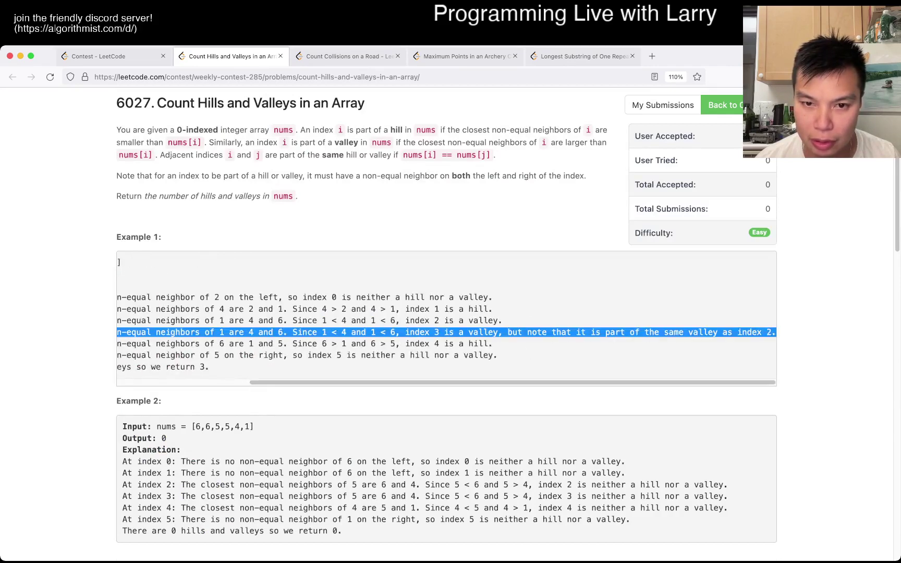
scroll(446, 317, left, 4)
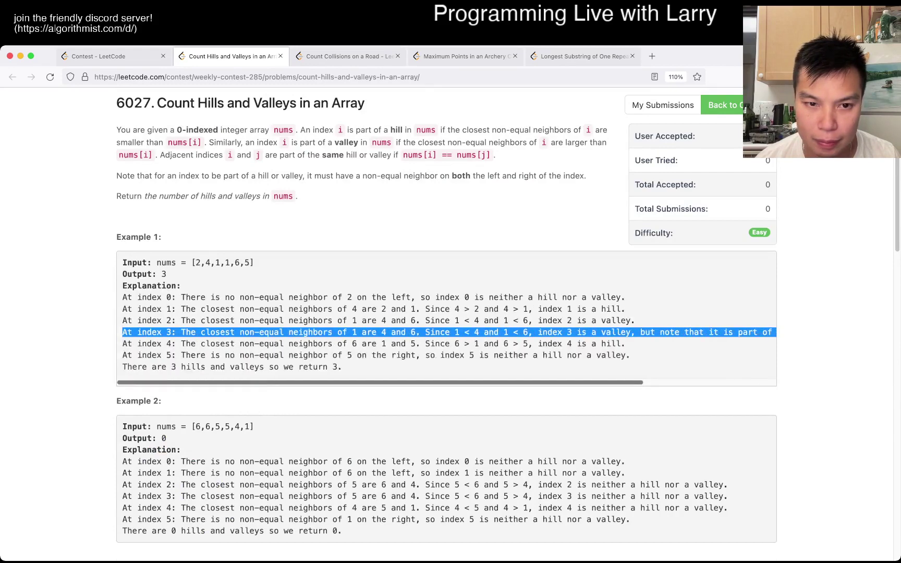
scroll(446, 317, right, 3)
scroll(447, 317, left, 3)
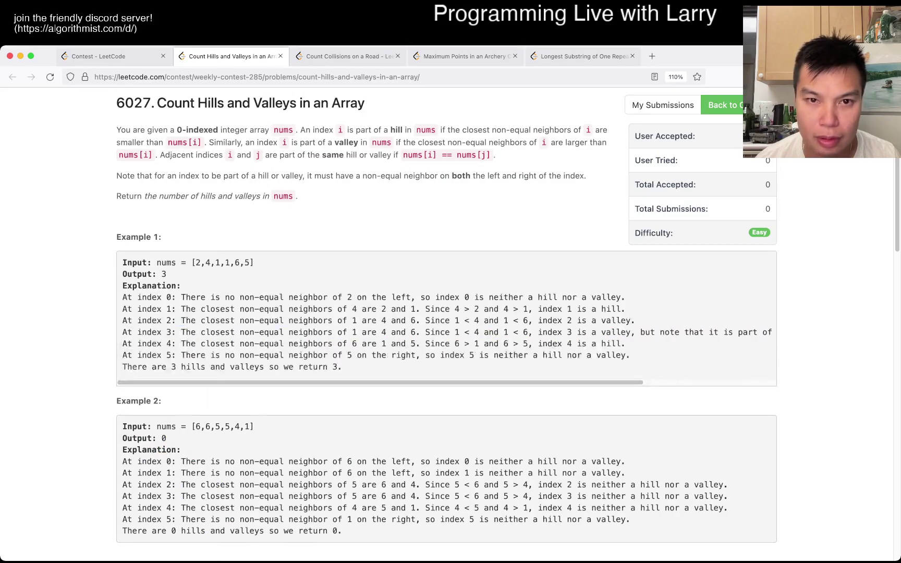
scroll(446, 317, up, 1)
scroll(446, 317, up, 1)
scroll(446, 317, down, 10)
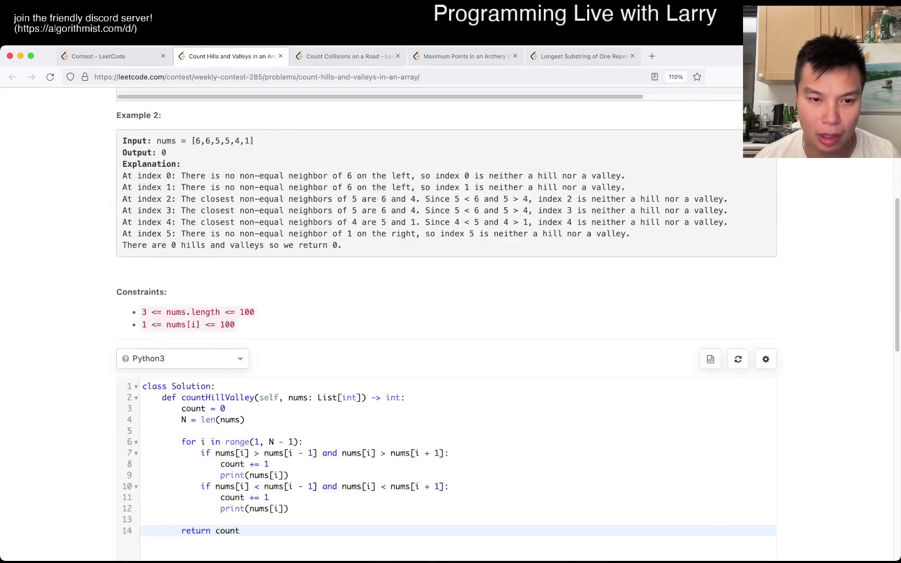
scroll(447, 317, down, 6)
Build list nn from nums, skipping repeated adjacent values, then set nums = nn.
key(Up)
key(Up)
key(Up)
key(Up)
key(Up)
key(Up)
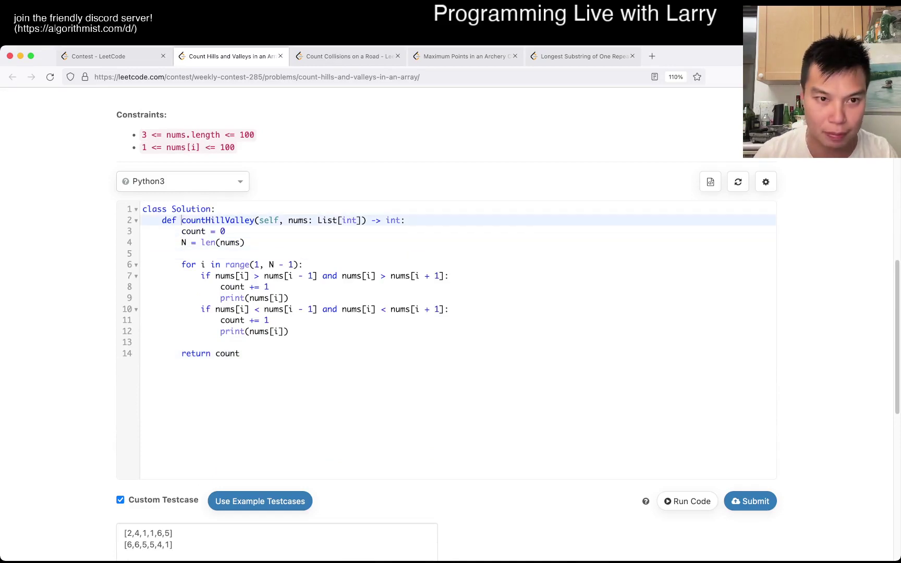
key(End)
key(Return)
key(Return)
key(Up)
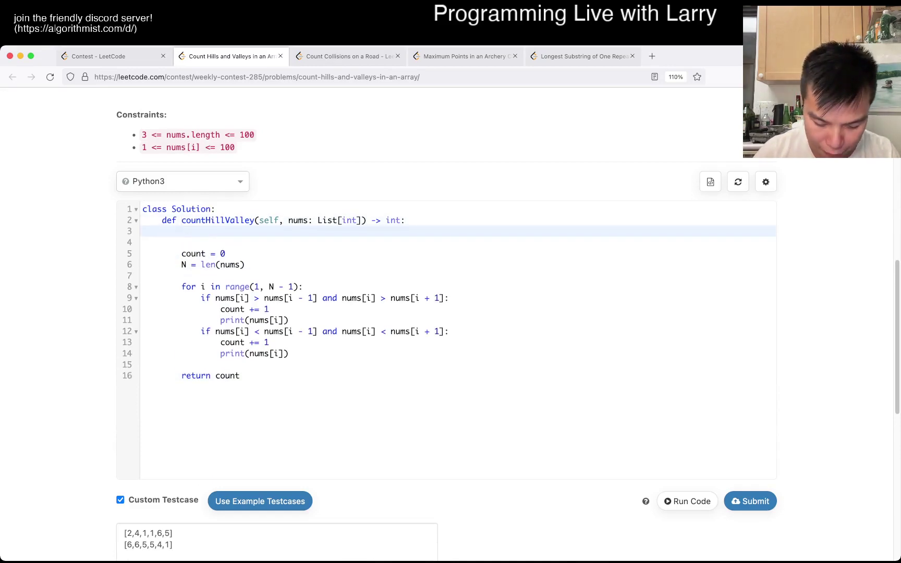
text(d)
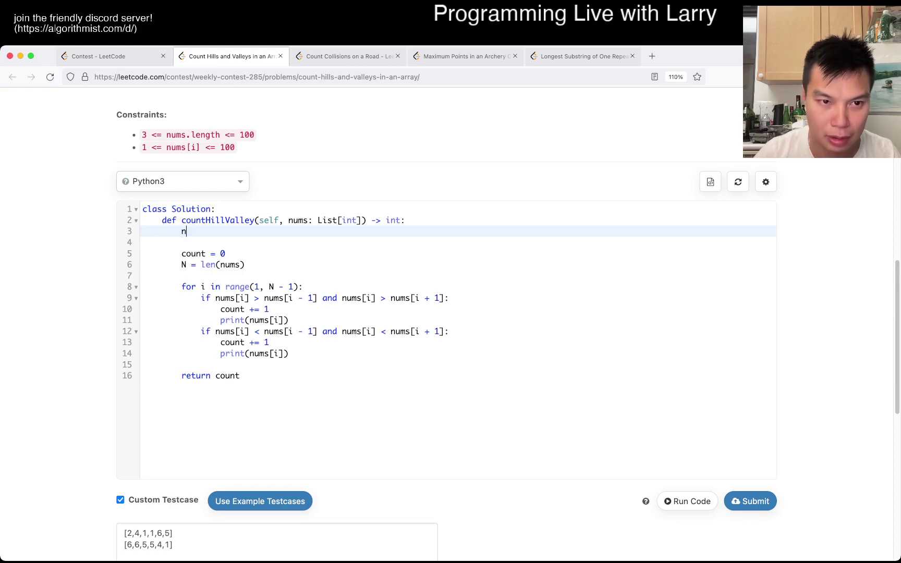
key(BackSpace)
text(nn = [])
key(Return)
text(for i in ra)
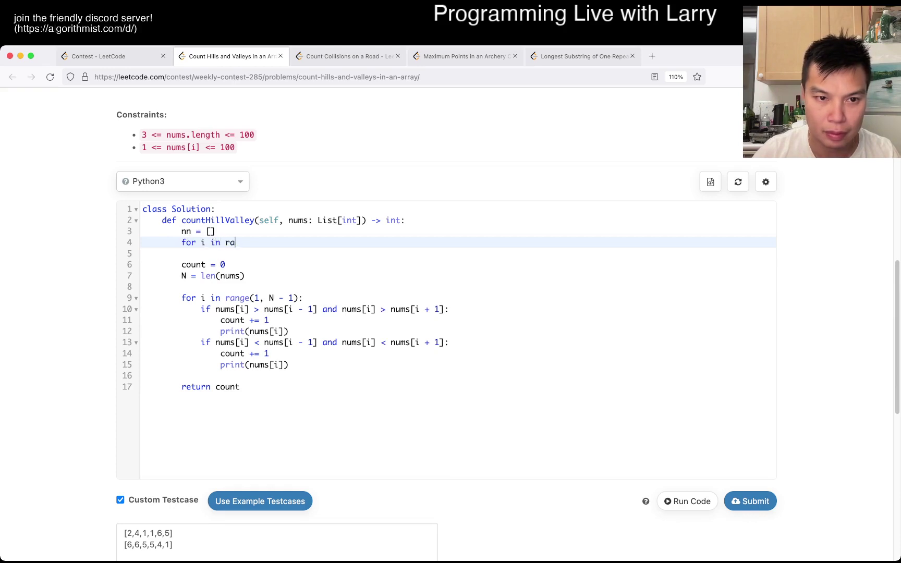
text(nge(N):)
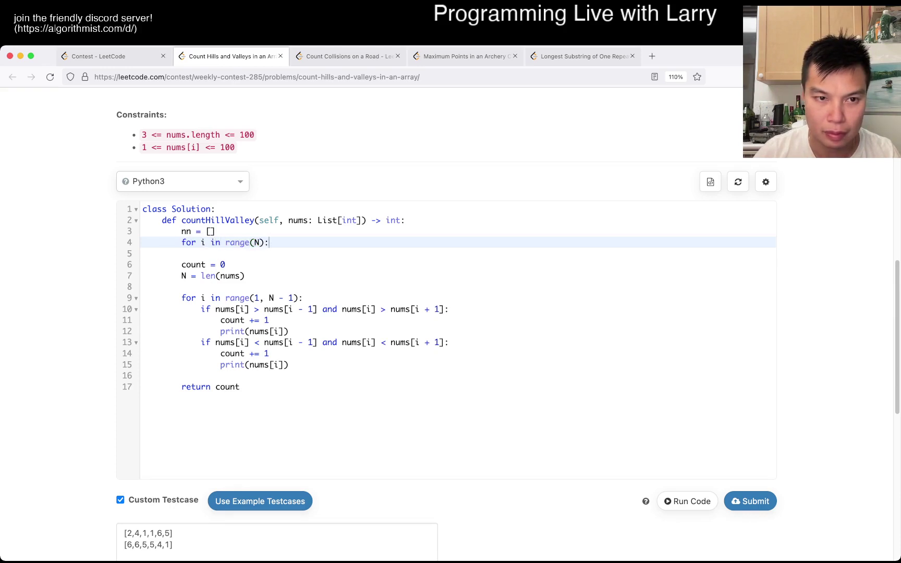
key(Return)
text(if nums)
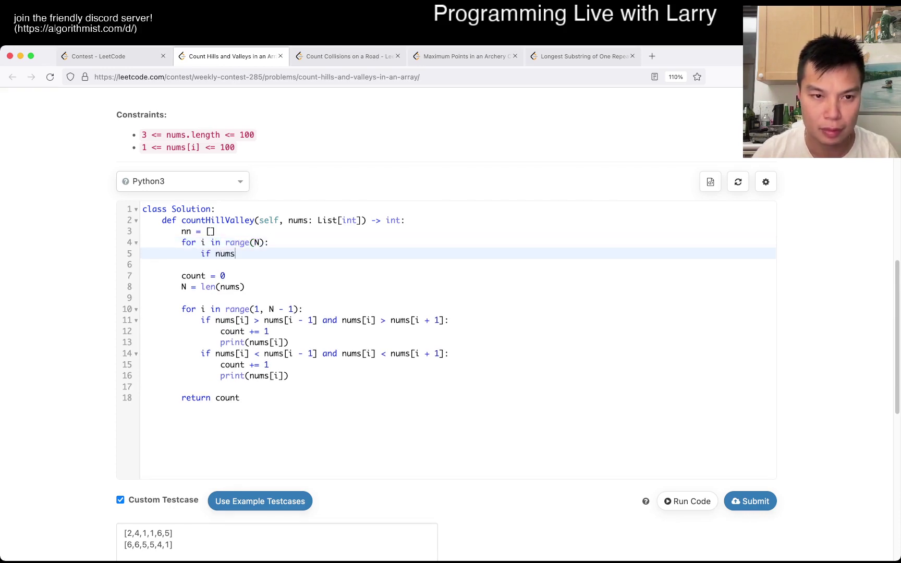
text([i] != nums[i)
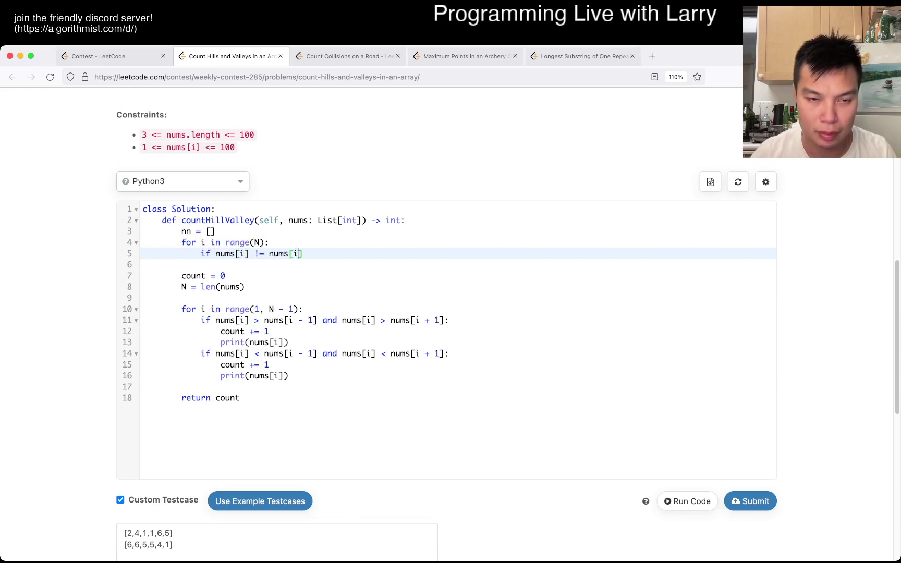
text( + 1)
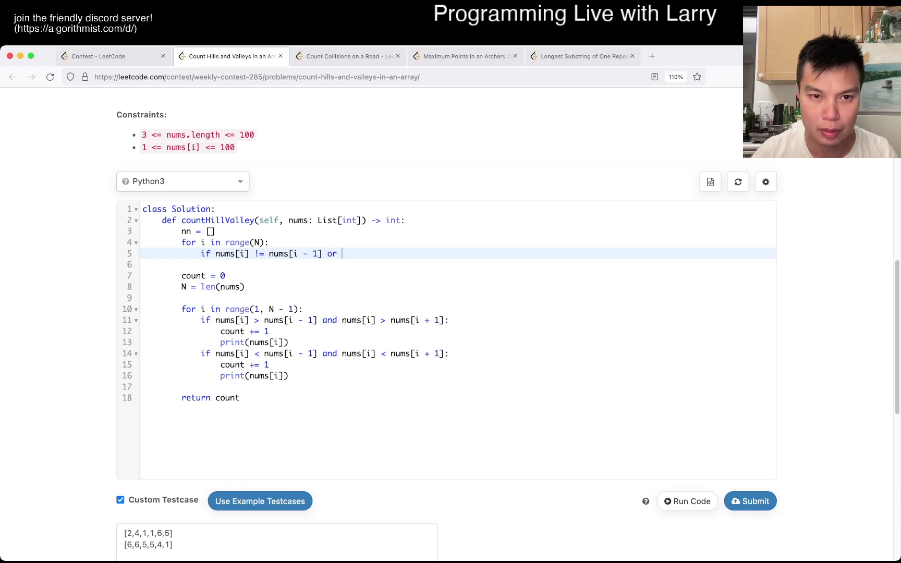
text(i == 0:)
key(Return)
text(n.a)
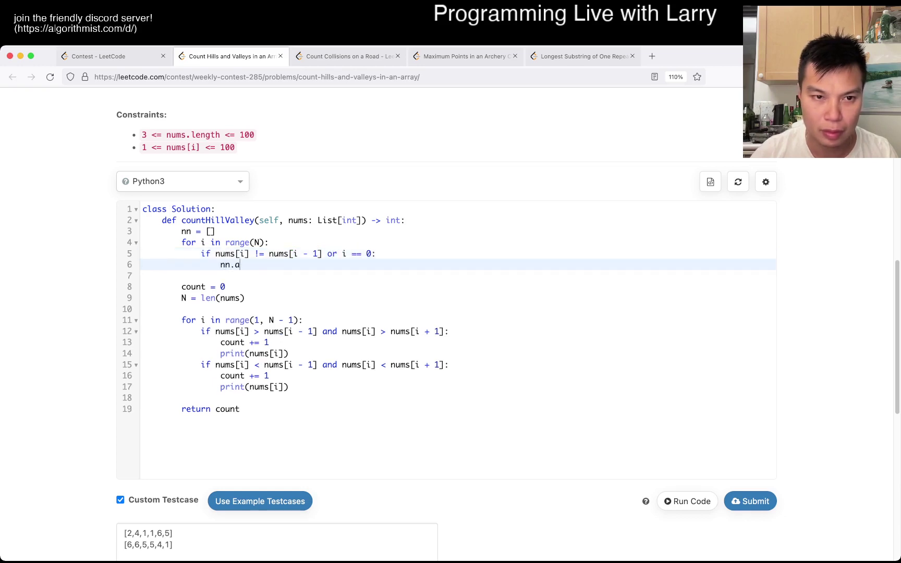
text(ppend(nums[i])
key(Down)
key(Down)
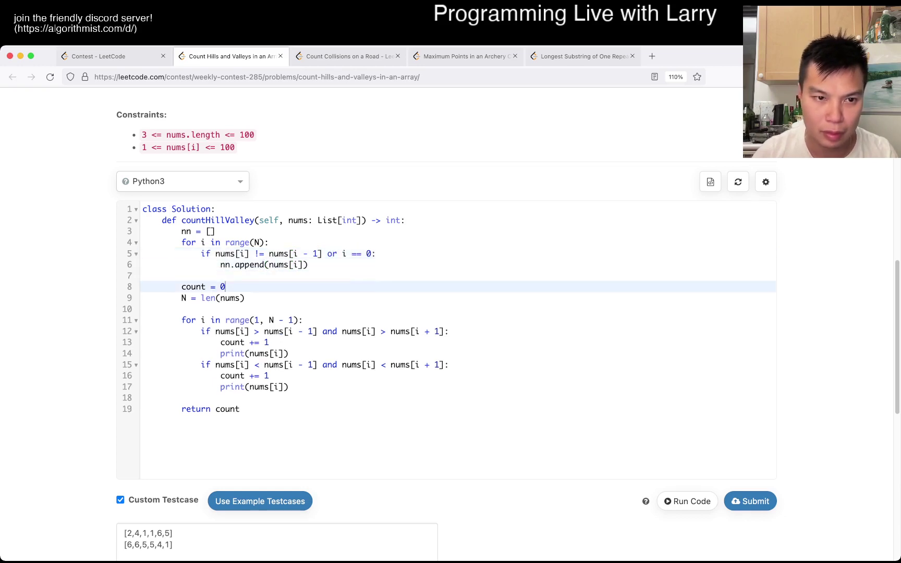
key(Up)
key(Return)
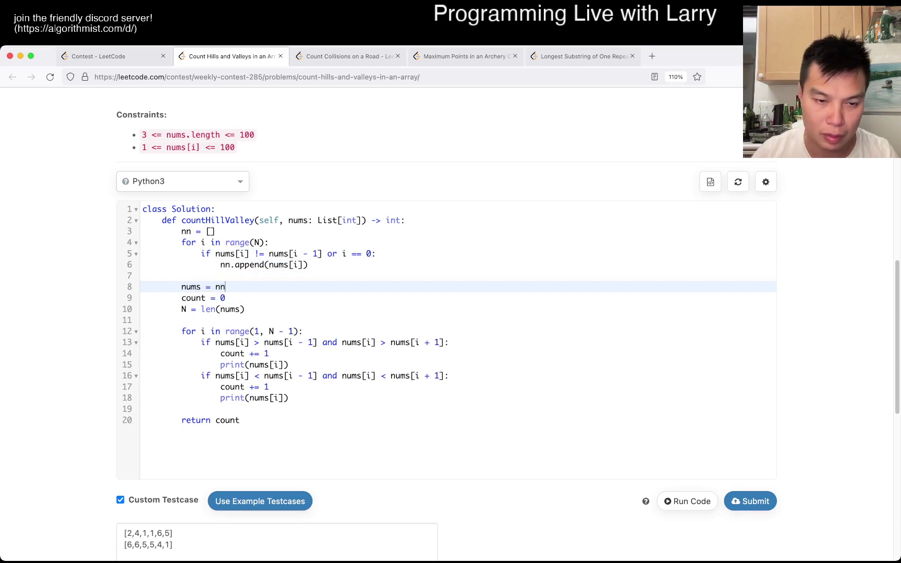
scroll(451, 324, down, 3)
Change the deduplication loop from range(N) to range(len(nums)) and rerun.
click(686, 377)
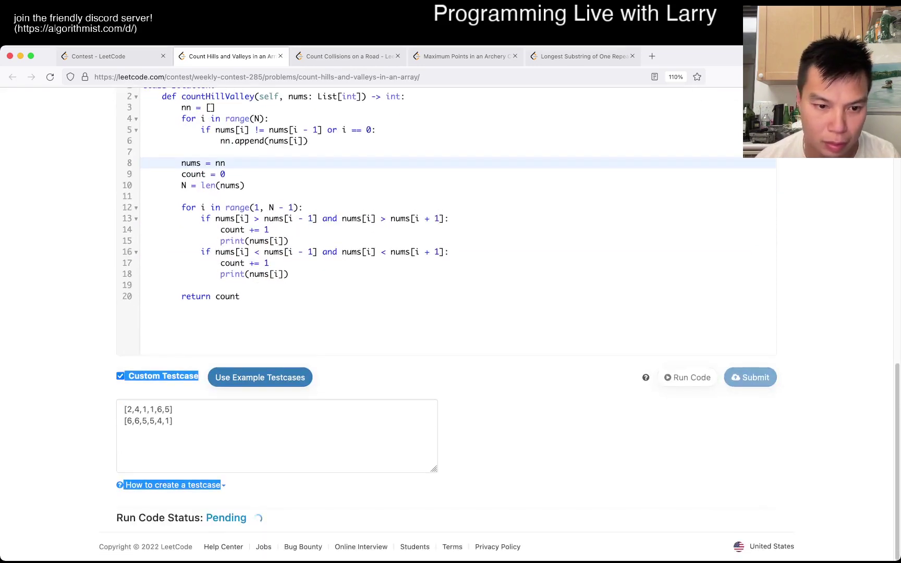
scroll(451, 317, up, 2)
scroll(450, 316, up, 10)
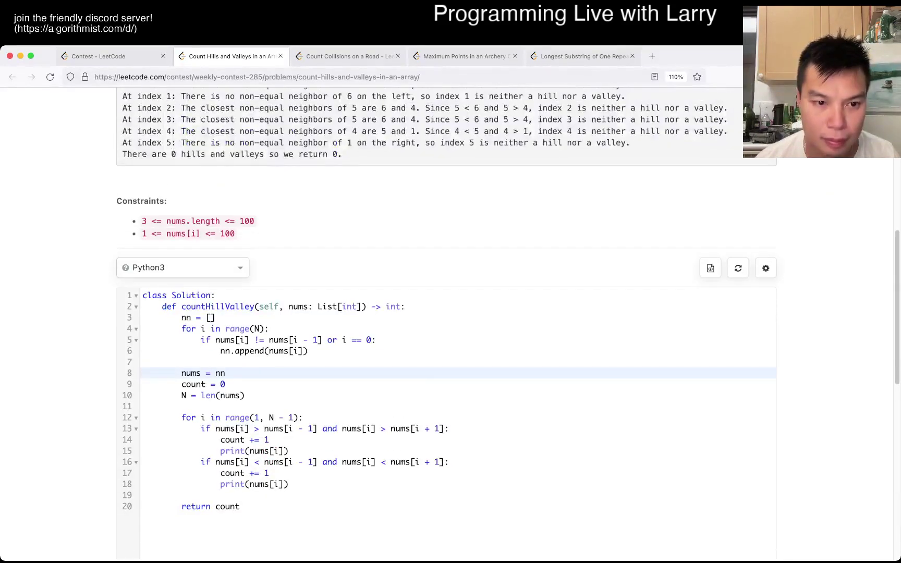
key(Up)
key(Up)
key(Up)
key(Up)
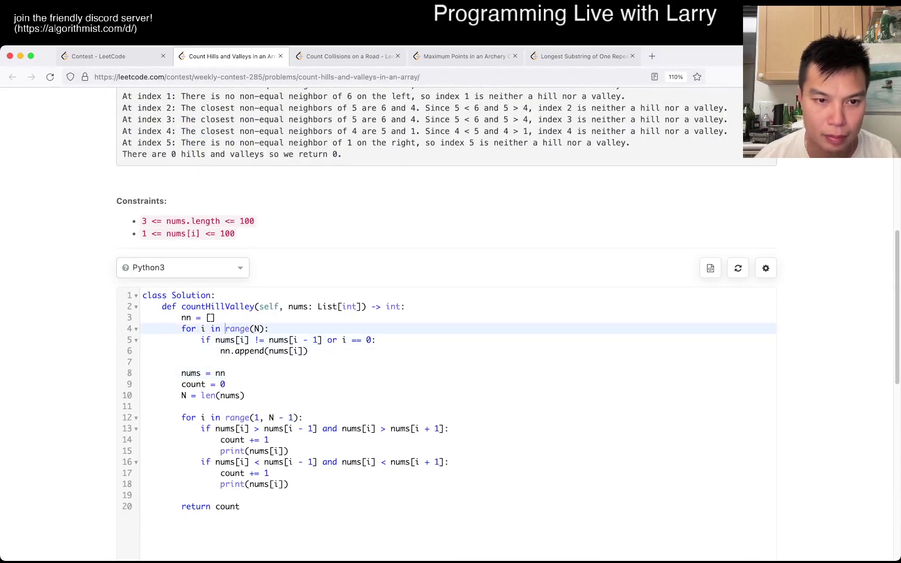
text(len(nums))
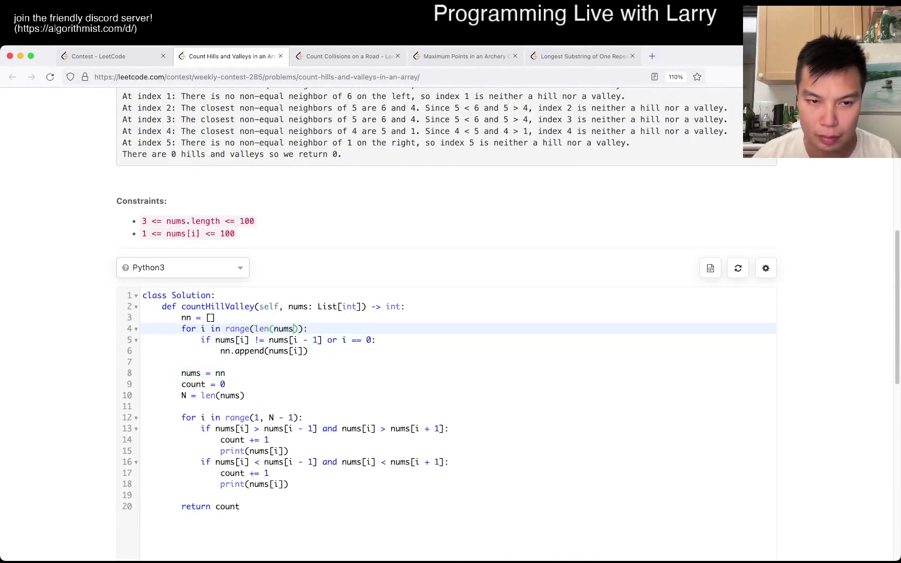
scroll(451, 317, down, 5)
click(687, 274)
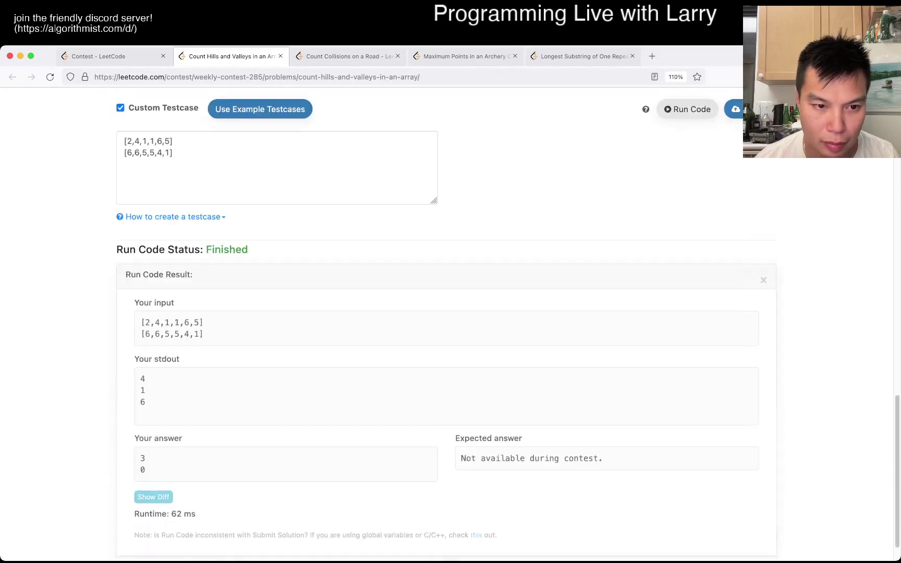
scroll(450, 324, up, 1)
scroll(450, 323, up, 4)
Delete both print(nums[i]) debug lines.
click(288, 326)
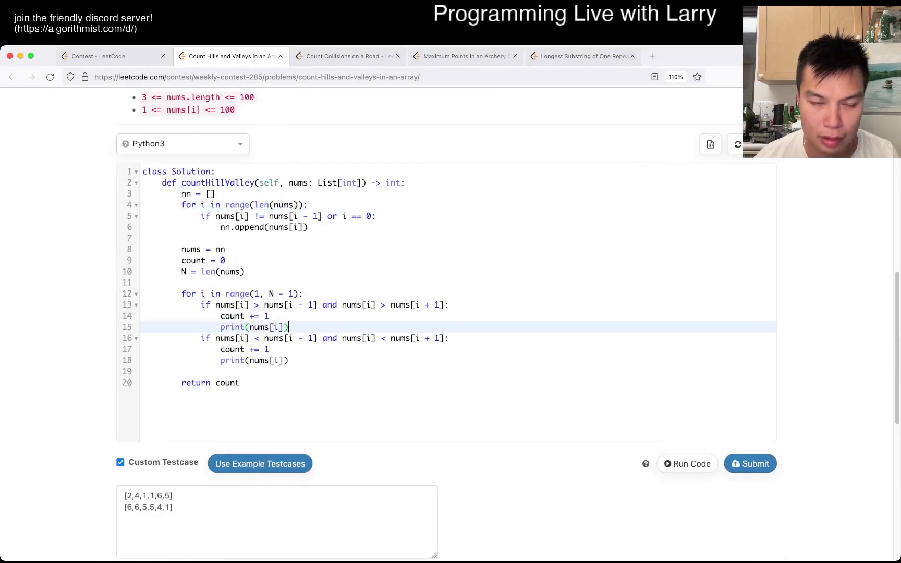
key(shift+Down)
key(BackSpace)
key(Down)
key(Down)
key(shift+Down)
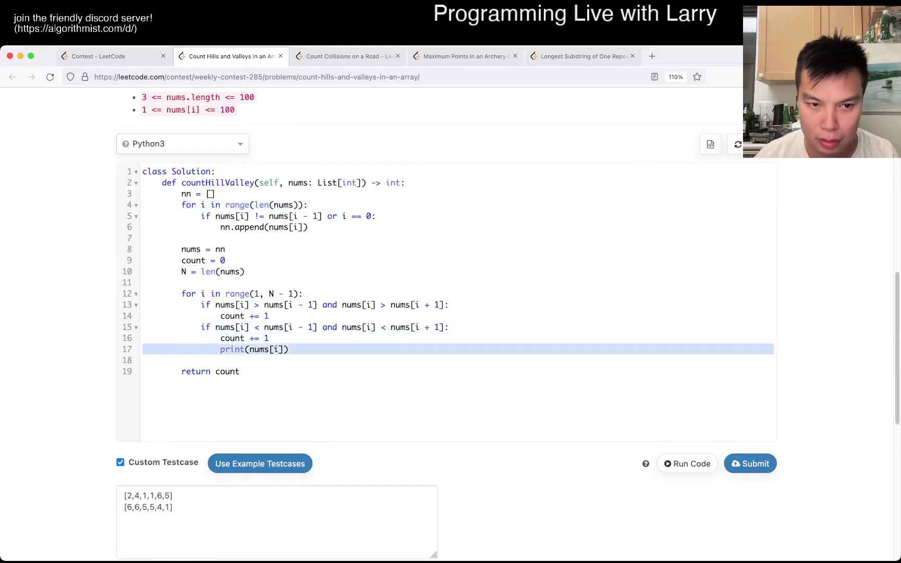
key(BackSpace)
Rerun, submit the solution for an Accepted verdict, and close the problem tab.
click(687, 462)
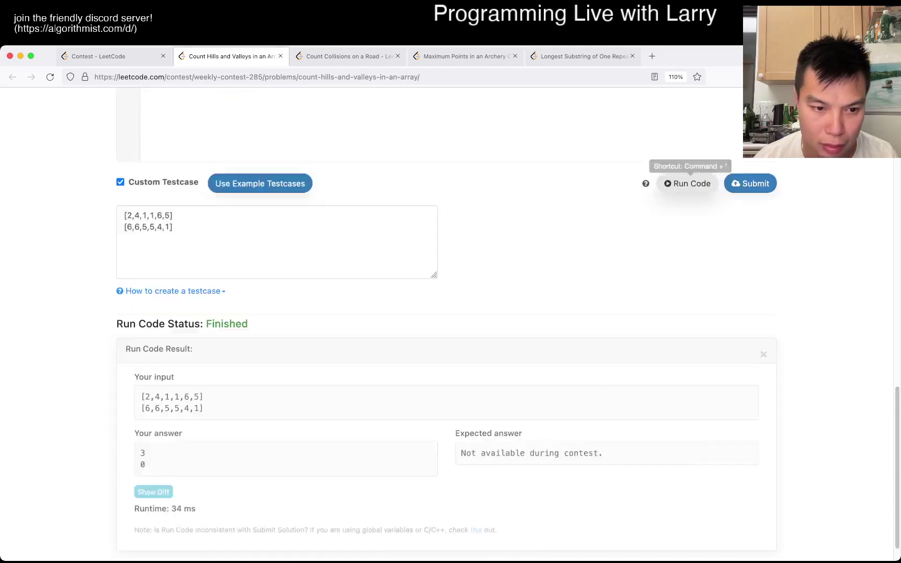
scroll(687, 352, up, 2)
key(super+Return)
scroll(450, 281, up, 2)
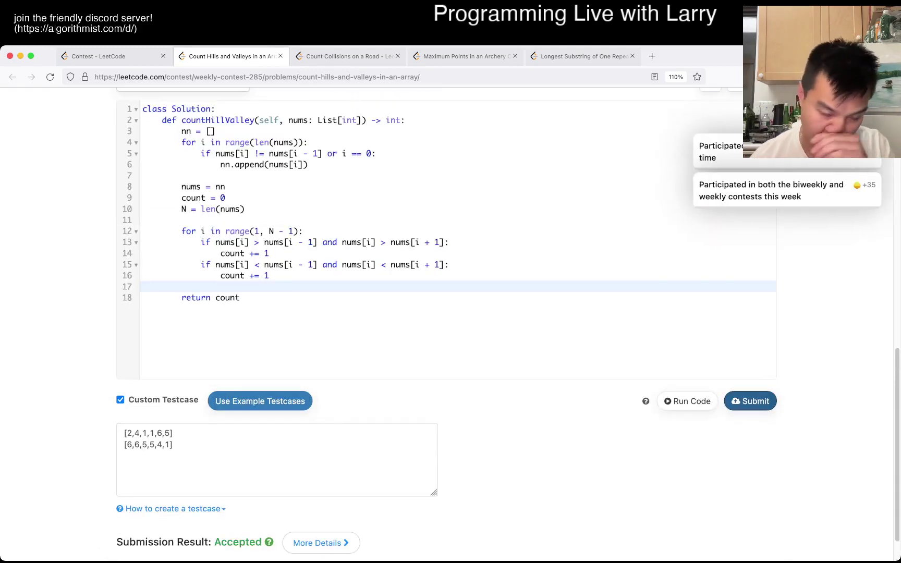
key(super+w)
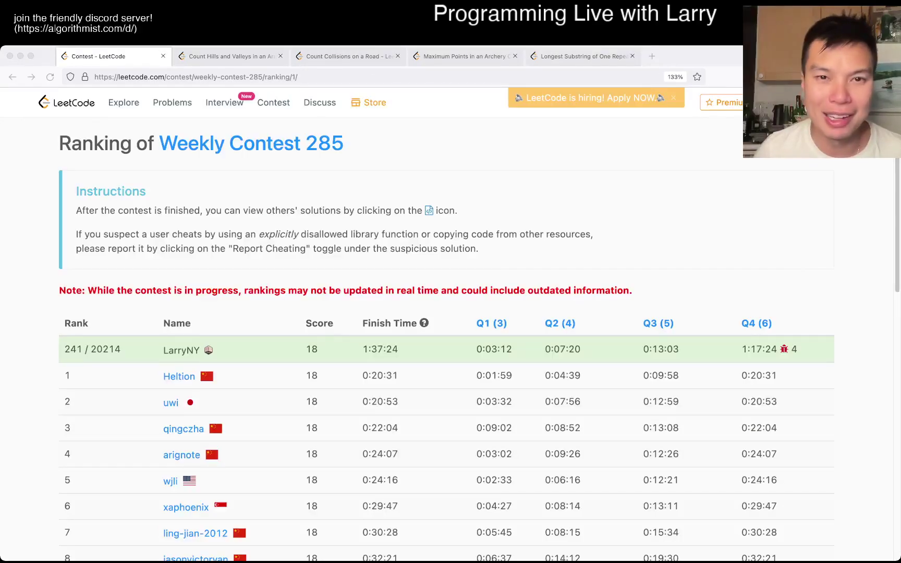